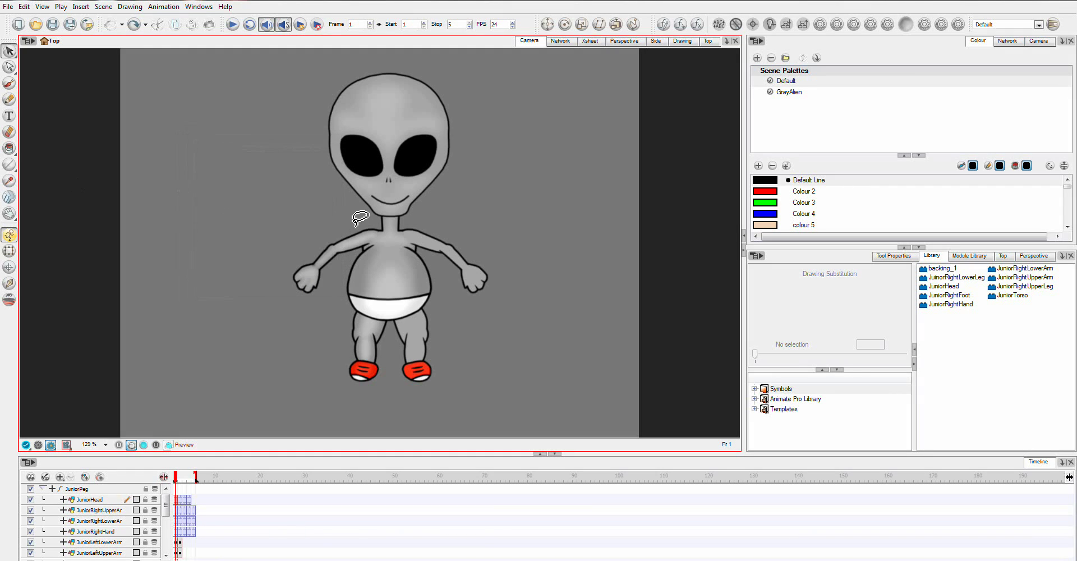
Preview the rendered alien and check its pose on frame 2, then return to frame 1
{"action": "left_click", "coordinate": [39, 445]}
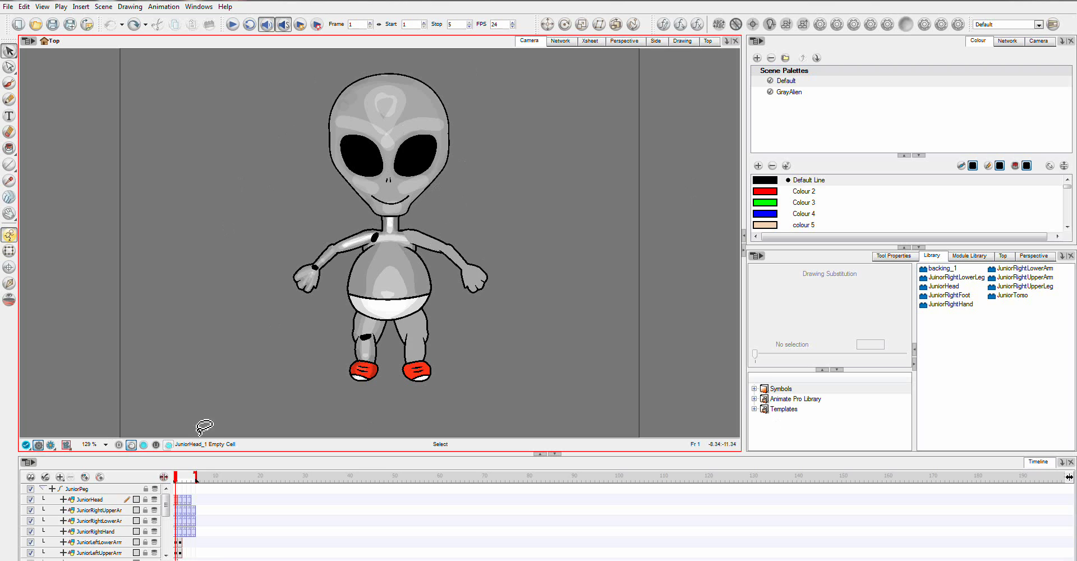
{"action": "left_click", "coordinate": [51, 444]}
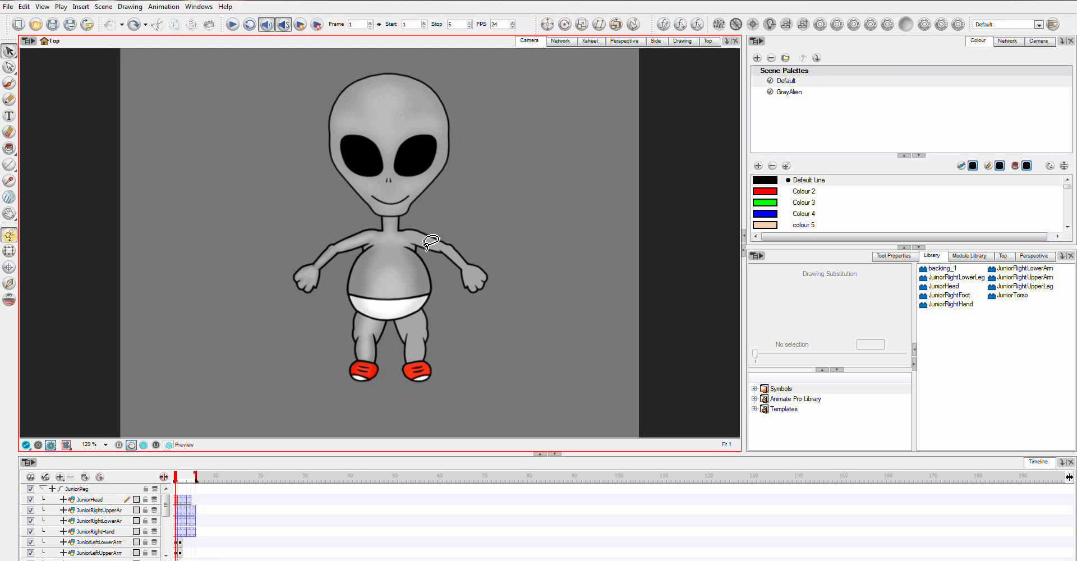
{"action": "left_click", "coordinate": [180, 478]}
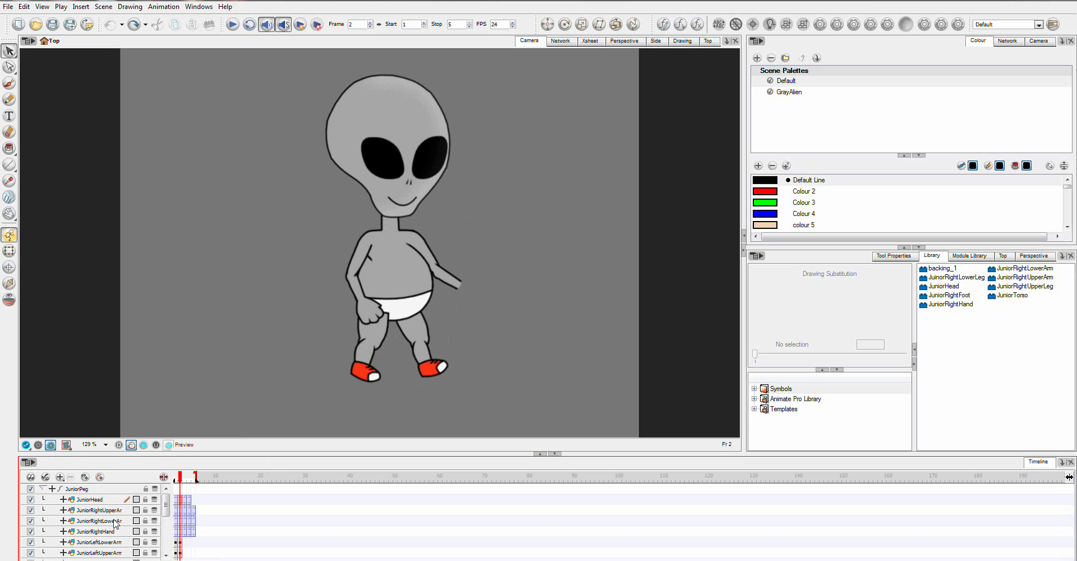
{"action": "left_click", "coordinate": [176, 478]}
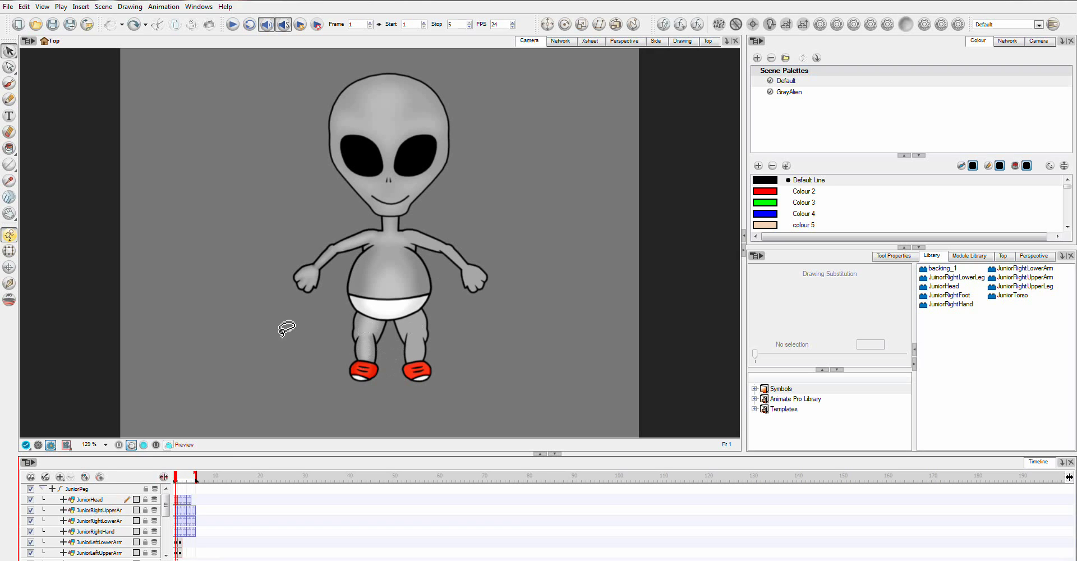
Select the lower leg and foot drawings together and try a rotation, then undo it
{"action": "left_click", "coordinate": [9, 251]}
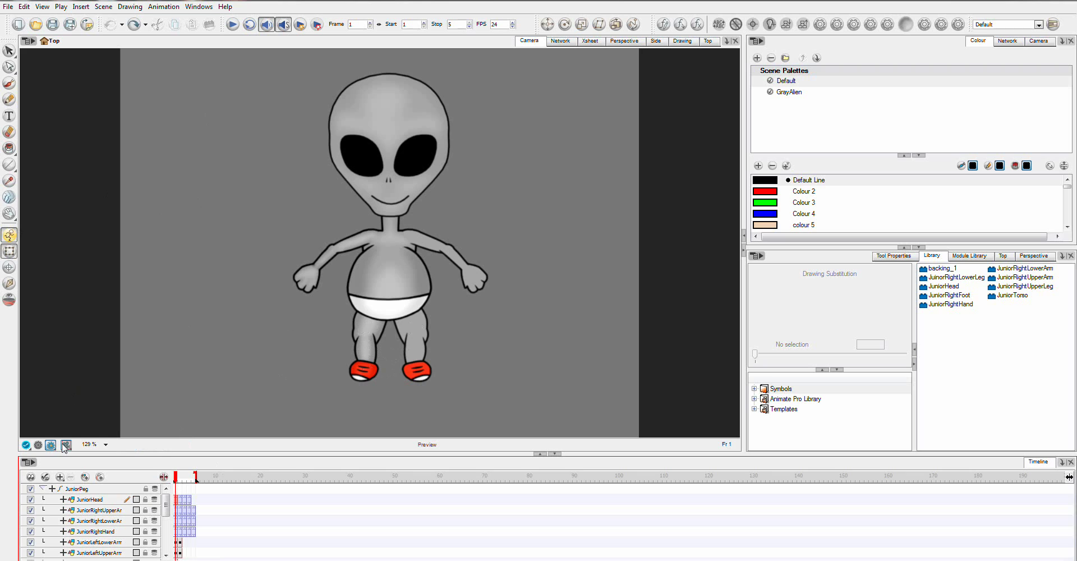
{"action": "left_click", "coordinate": [38, 445]}
{"action": "left_click", "coordinate": [392, 342]}
{"action": "left_click", "coordinate": [370, 359]}
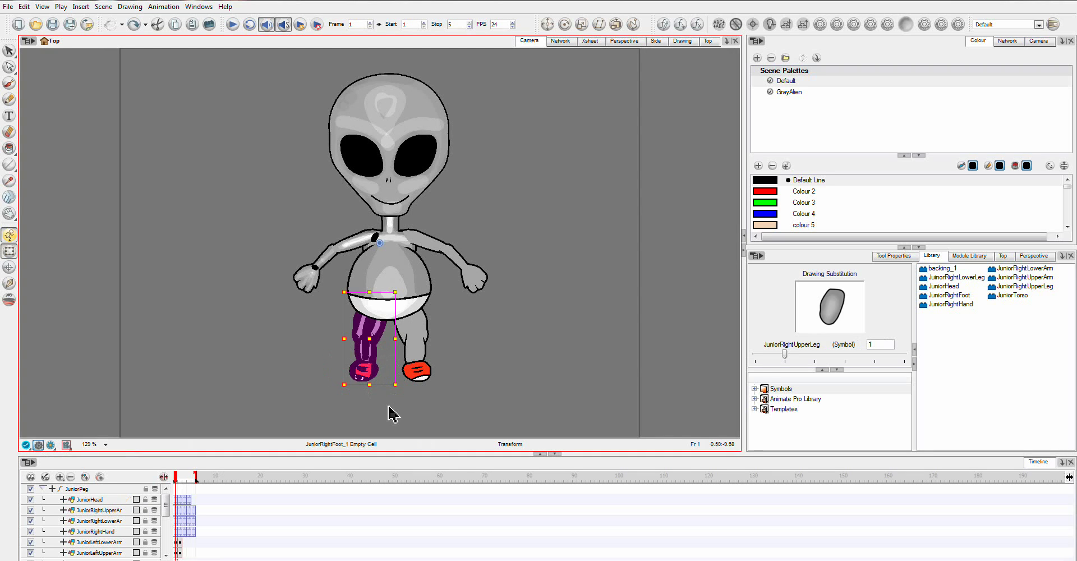
{"action": "left_click", "coordinate": [372, 355]}
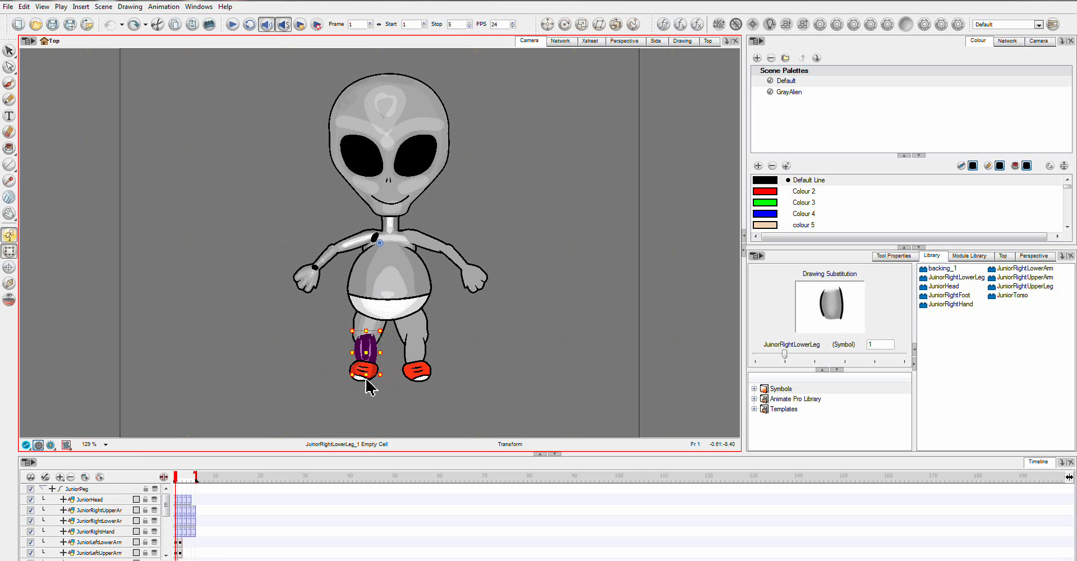
{"action": "left_click", "coordinate": [373, 370], "text": "shift"}
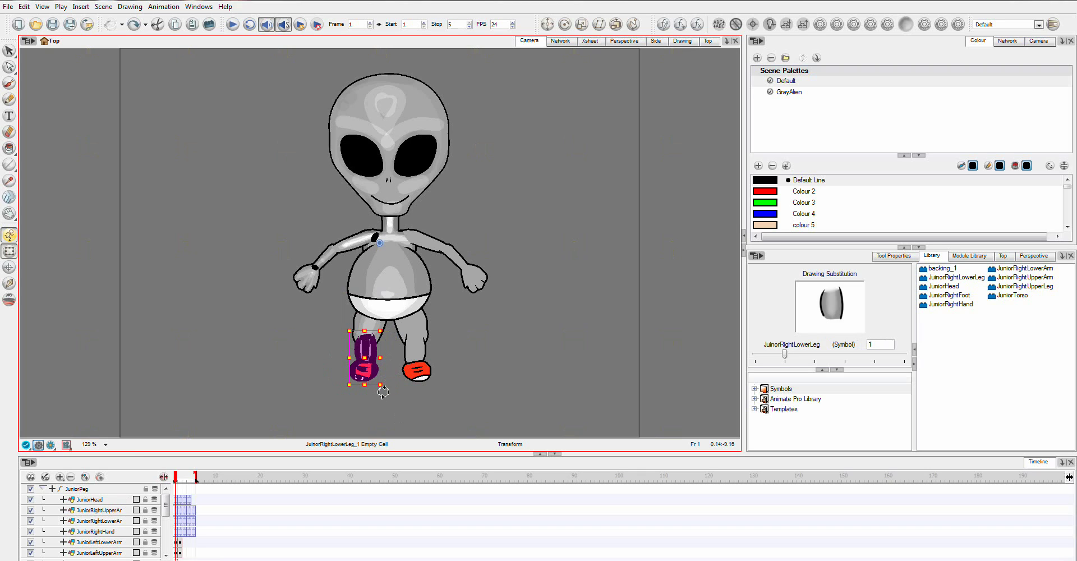
{"action": "mouse_move", "coordinate": [383, 391]}
{"action": "left_mouse_down"}
{"action": "mouse_move", "coordinate": [396, 381]}
{"action": "mouse_move", "coordinate": [383, 391]}
{"action": "left_mouse_up"}
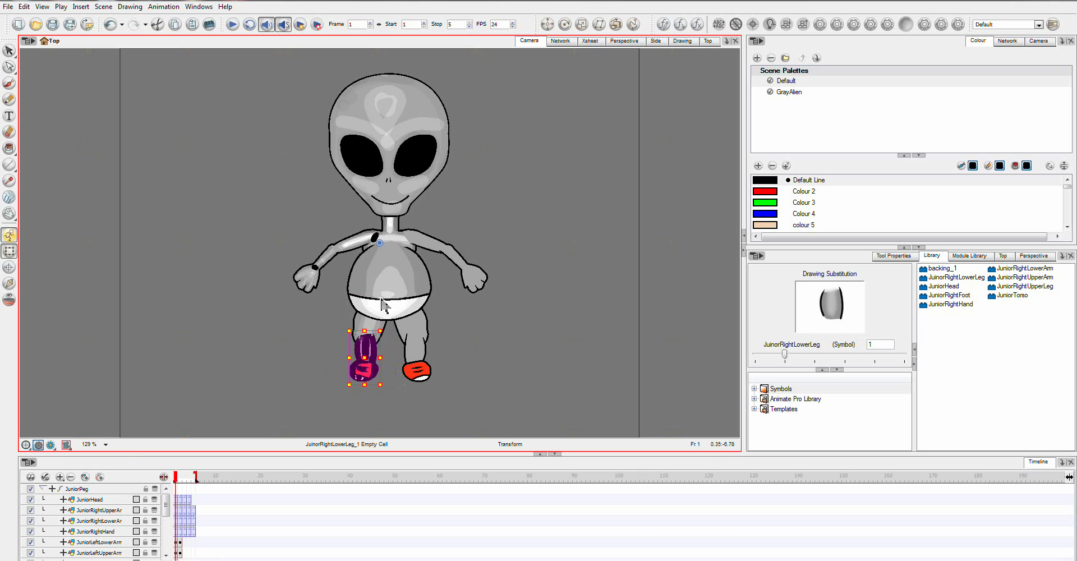
{"action": "key", "text": "ctrl+z"}
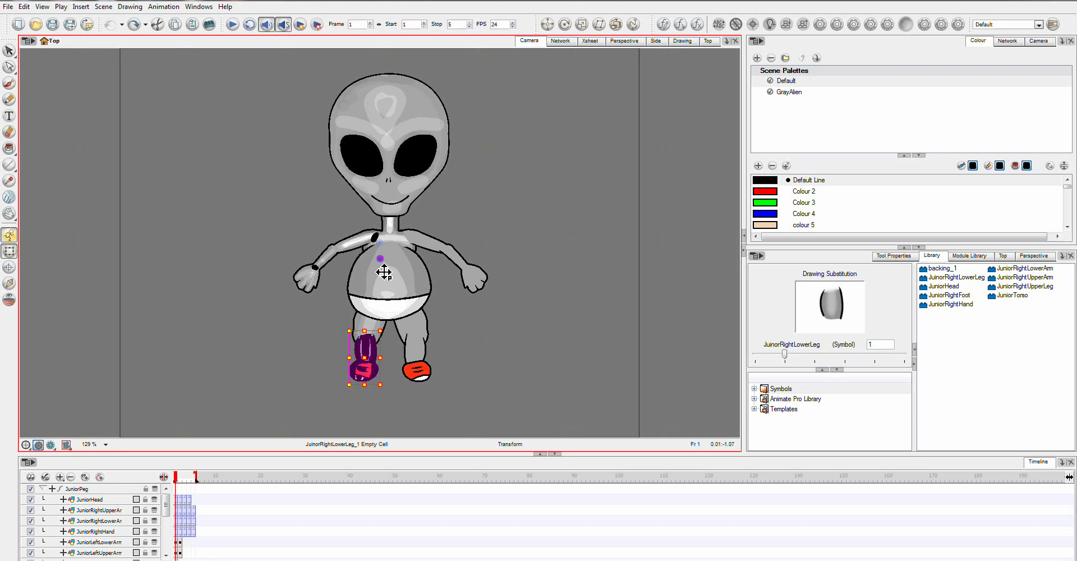
Move the rotation pivot to the knee, judge the bend in render preview, then undo it
{"action": "left_click_drag", "start_coordinate": [384, 273], "coordinate": [399, 377]}
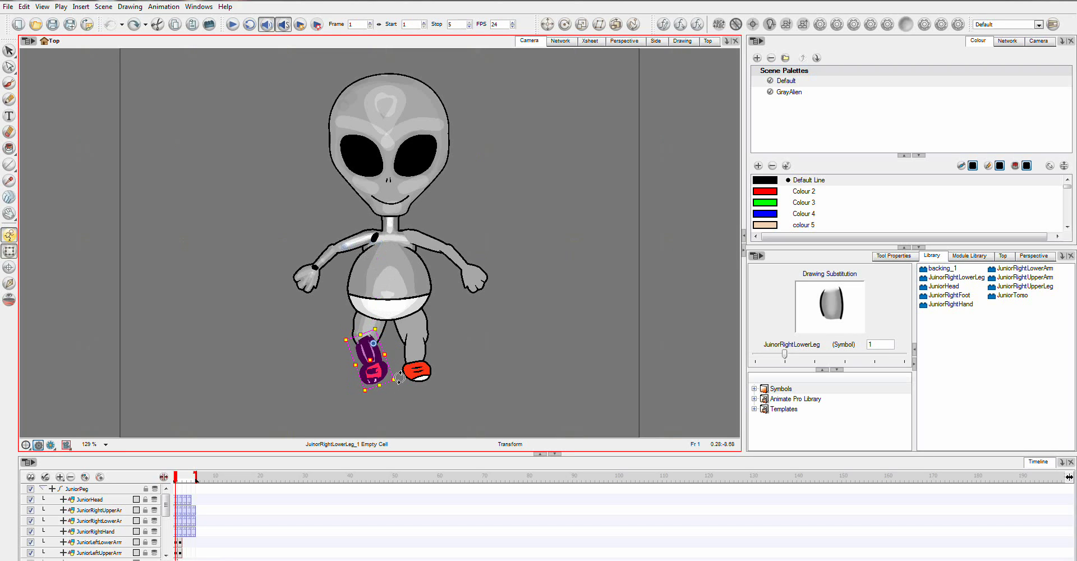
{"action": "left_click", "coordinate": [50, 445]}
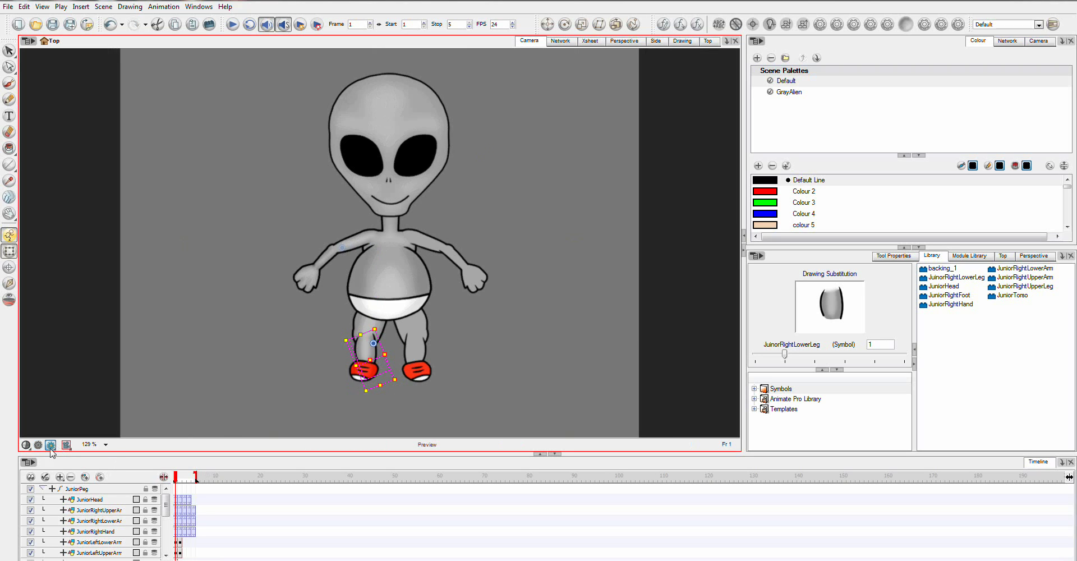
{"action": "left_click", "coordinate": [499, 316]}
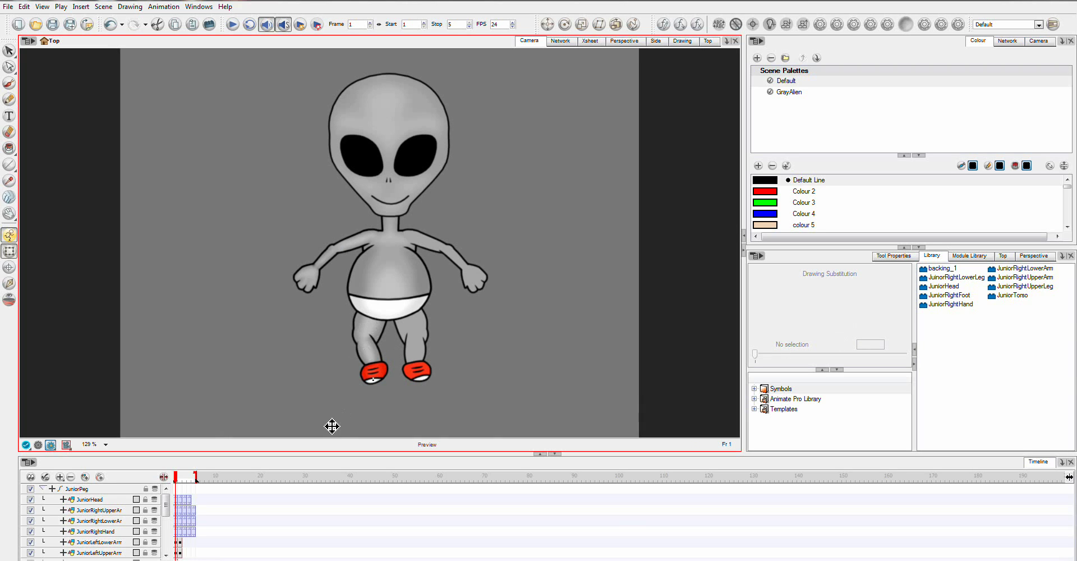
{"action": "key", "text": "ctrl+z"}
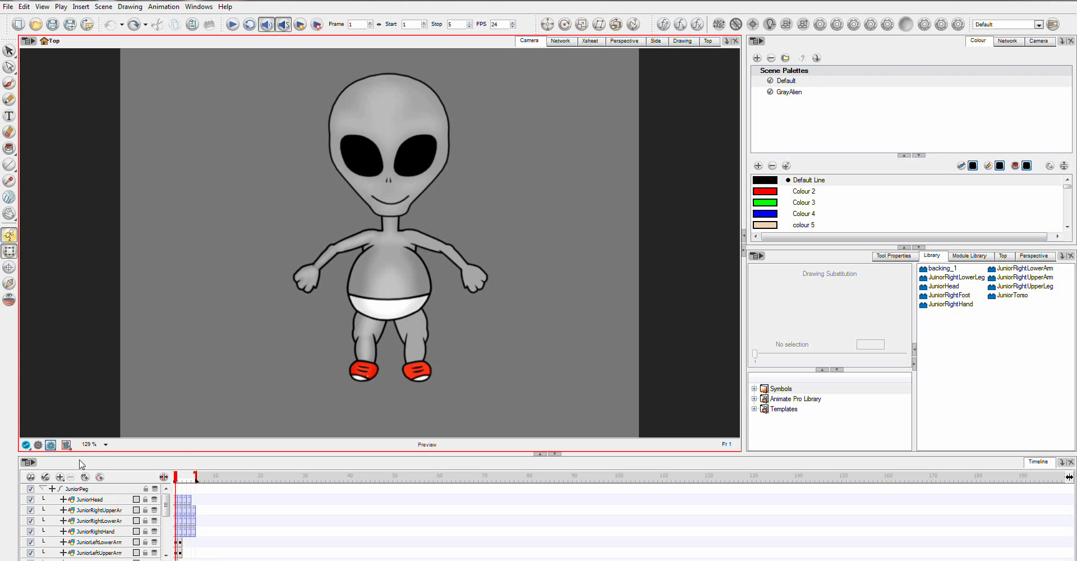
Turn the JuniorLeftFoot, JuniorLeftLowerLeg and JuniorLeftUpperLeg layers into Library symbols
{"action": "left_click", "coordinate": [38, 444]}
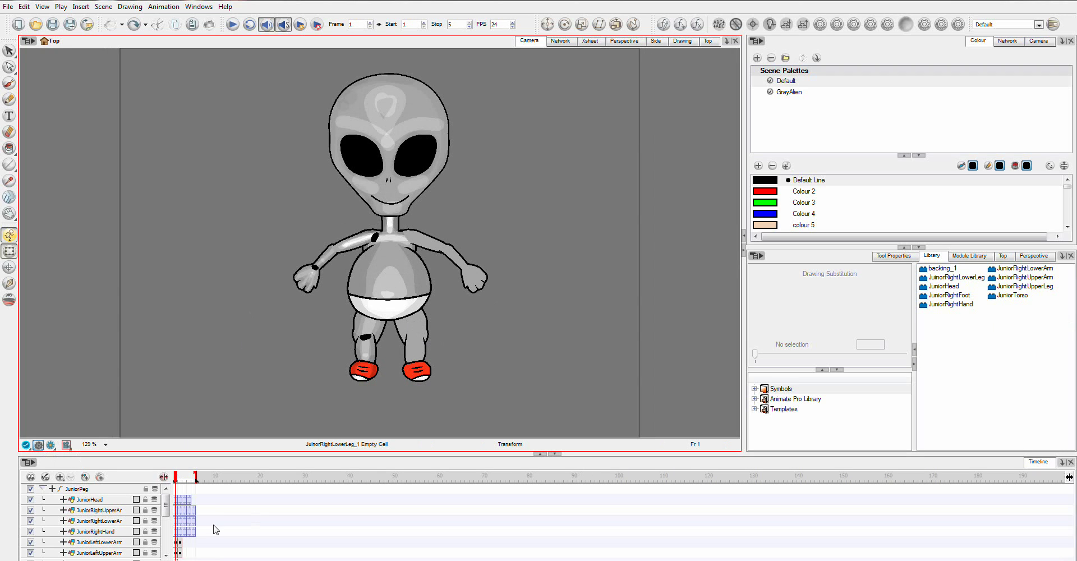
{"action": "left_click_drag", "start_coordinate": [166, 508], "coordinate": [161, 547]}
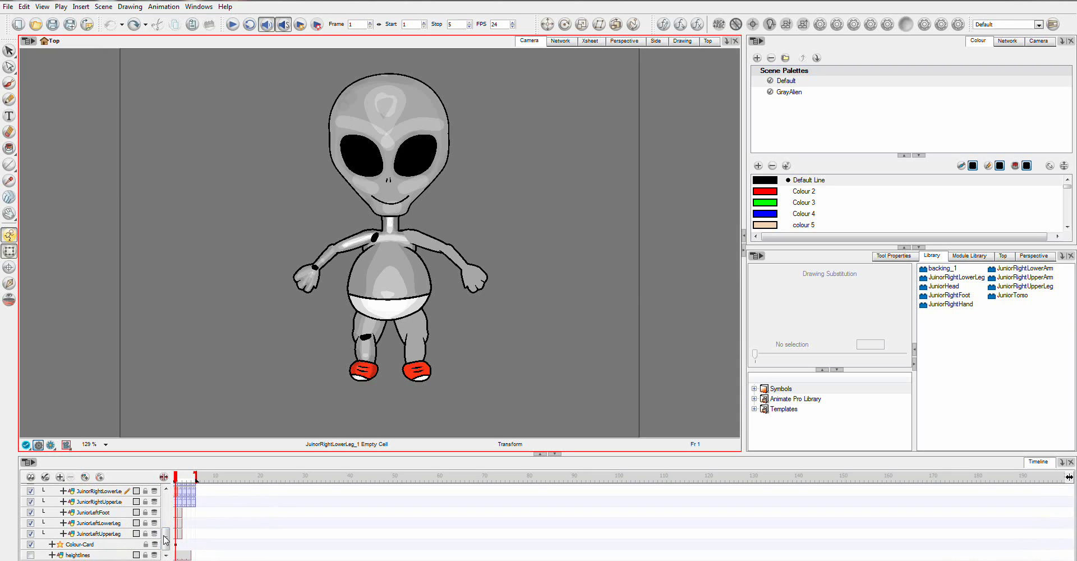
{"action": "left_click", "coordinate": [101, 512]}
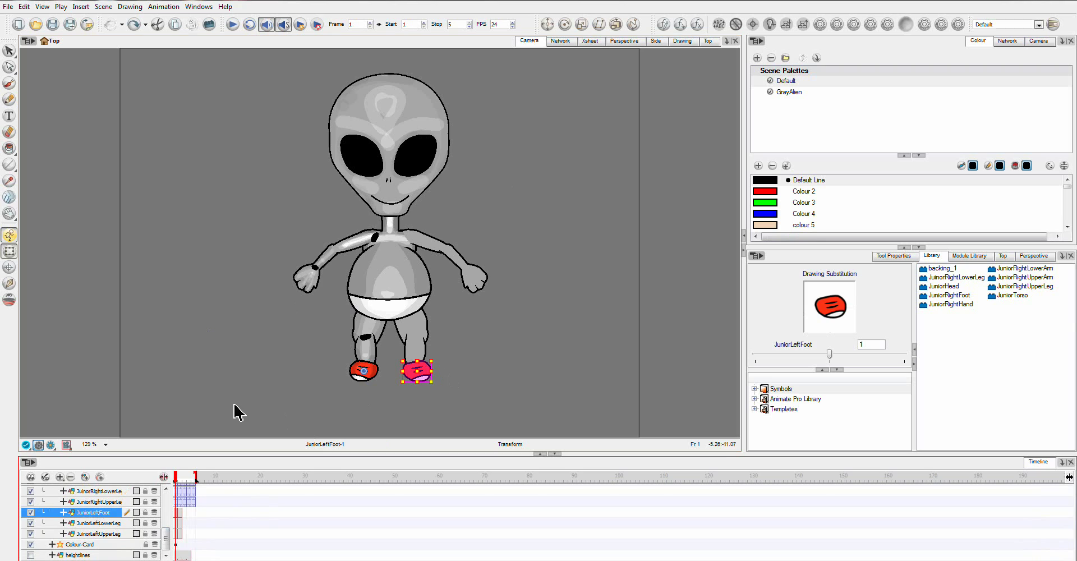
{"action": "left_click_drag", "start_coordinate": [79, 519], "coordinate": [979, 347]}
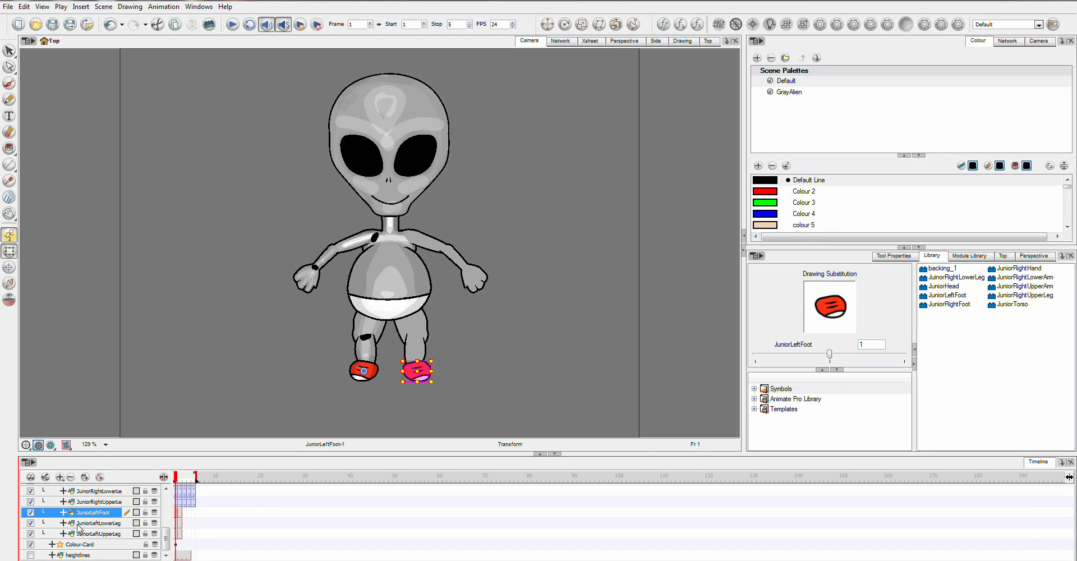
{"action": "left_click_drag", "start_coordinate": [78, 526], "coordinate": [974, 391]}
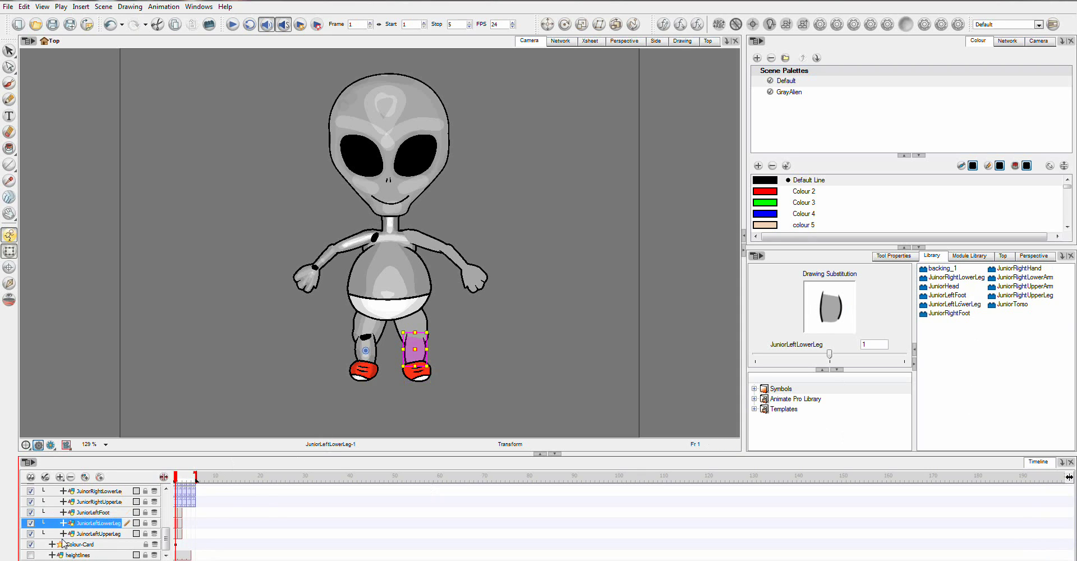
{"action": "left_click", "coordinate": [100, 534]}
{"action": "left_click_drag", "start_coordinate": [1073, 430], "coordinate": [988, 396]}
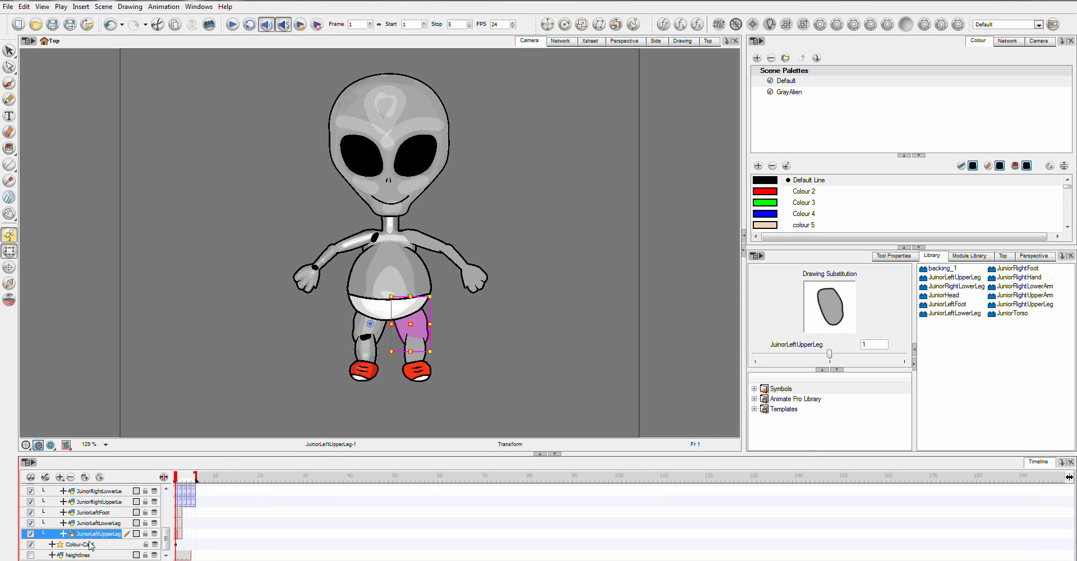
Delete the three selected left-leg layers along with their drawings
{"action": "left_click", "coordinate": [93, 512], "text": "shift"}
{"action": "right_click", "coordinate": [106, 522]}
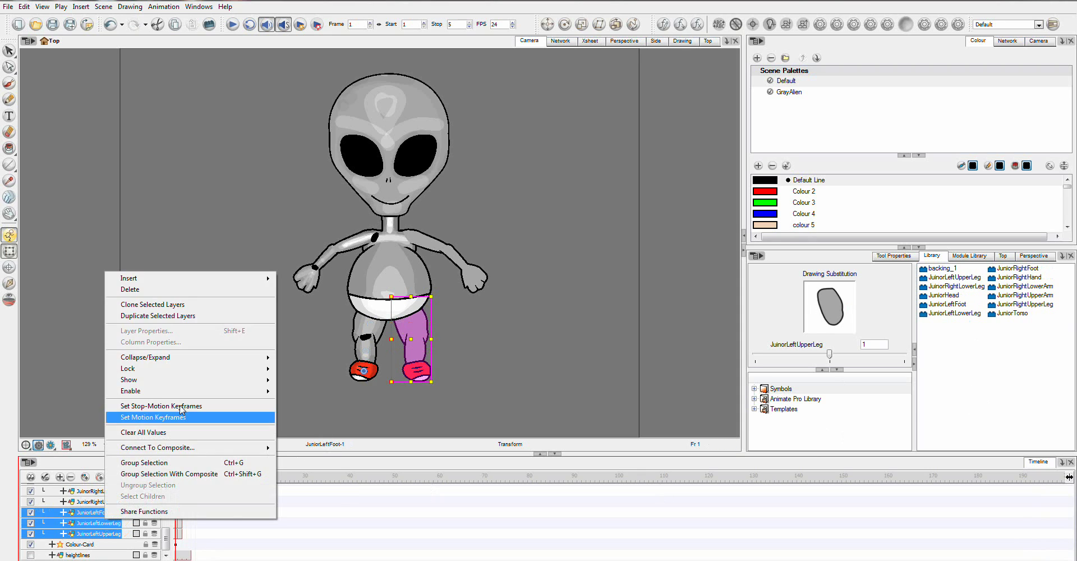
{"action": "left_click", "coordinate": [170, 291]}
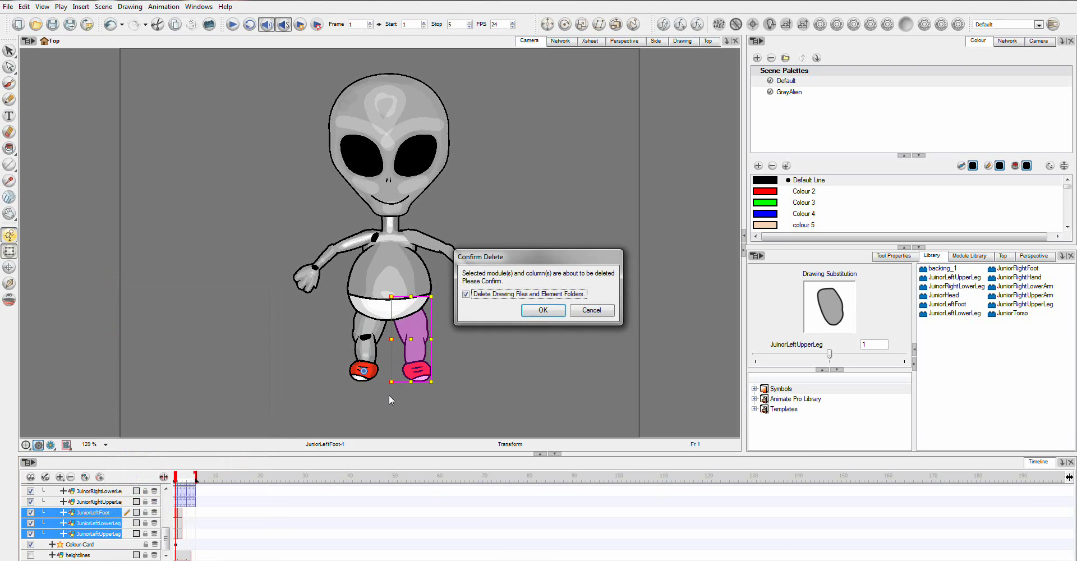
{"action": "left_click", "coordinate": [546, 313]}
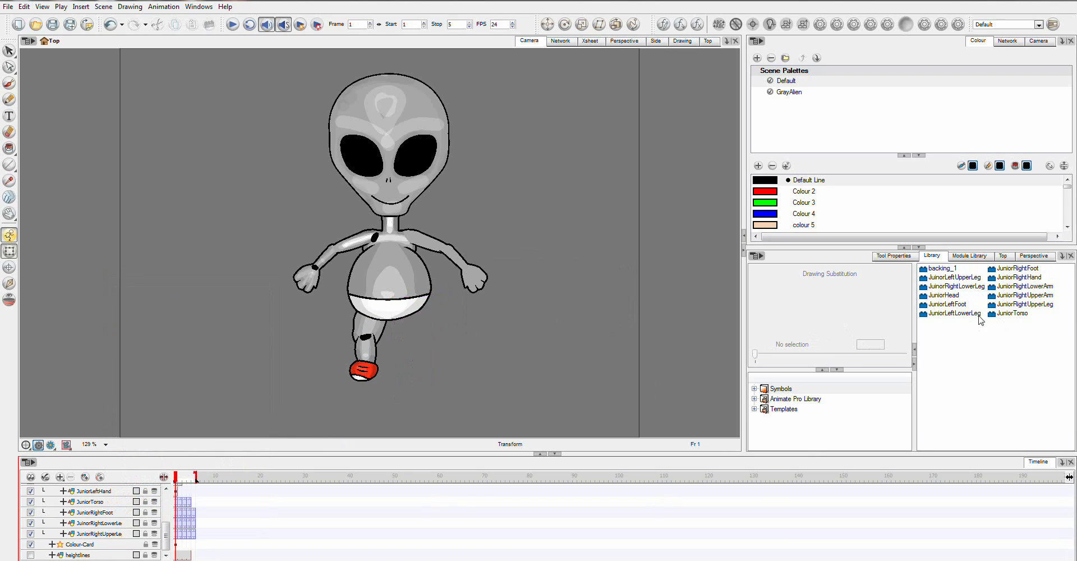
Place the JuniorLeftFoot symbol among the leg layers in the Timeline
{"action": "left_click", "coordinate": [947, 304]}
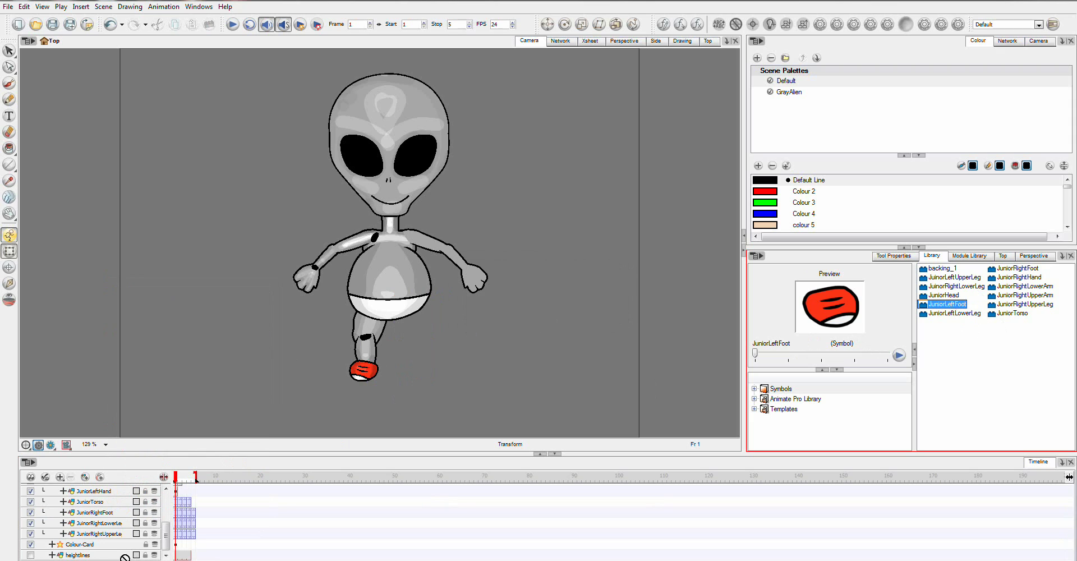
{"action": "left_click_drag", "start_coordinate": [124, 557], "coordinate": [116, 543]}
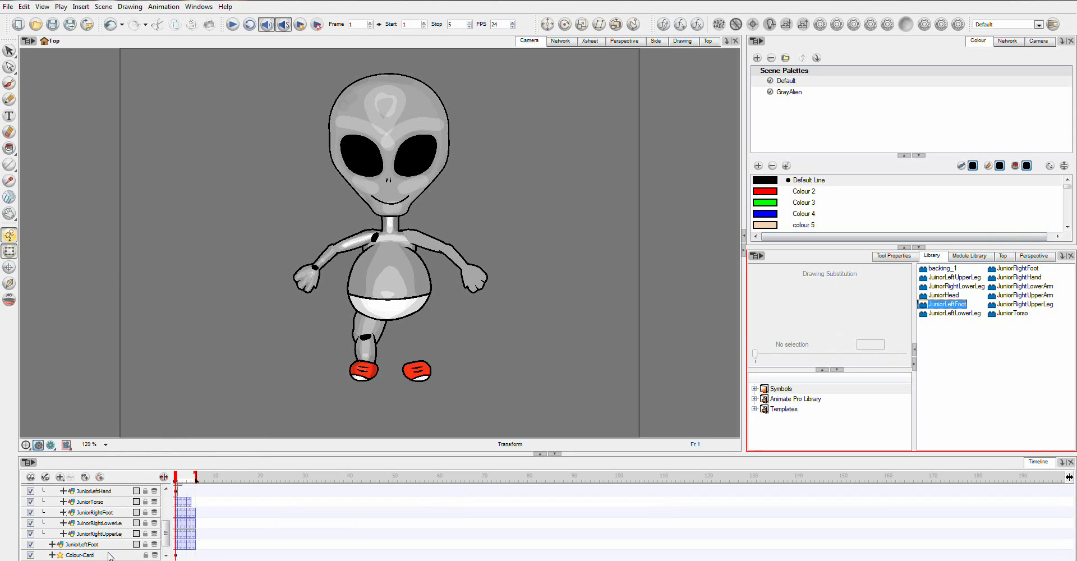
{"action": "key", "text": "ctrl+z"}
{"action": "mouse_move", "coordinate": [935, 305]}
{"action": "left_mouse_down"}
{"action": "mouse_move", "coordinate": [784, 360]}
{"action": "mouse_move", "coordinate": [115, 544]}
{"action": "mouse_move", "coordinate": [114, 512]}
{"action": "left_mouse_up"}
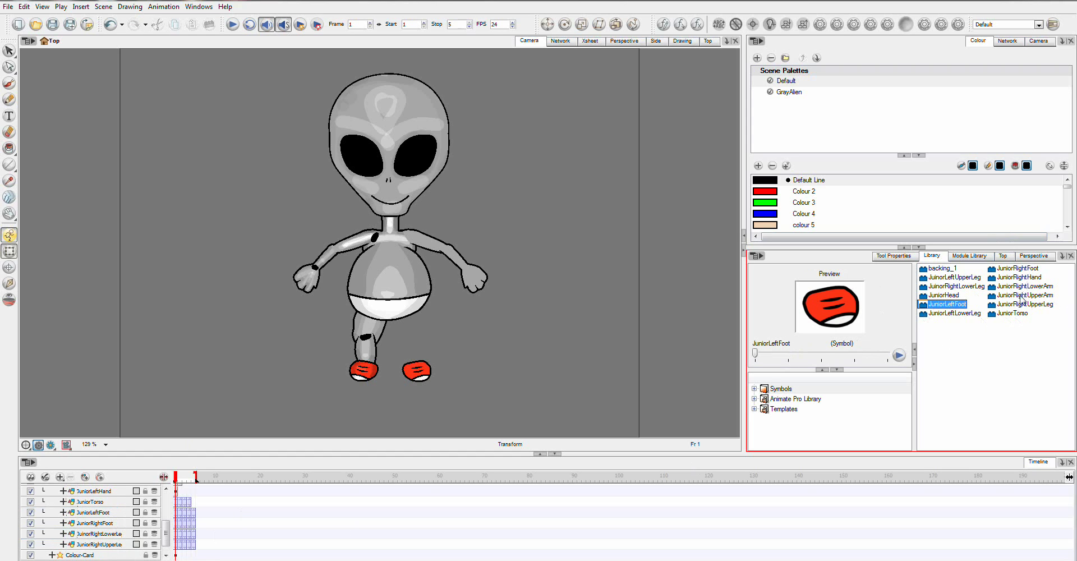
Add the JuniorLeftUpperLeg and JuniorLeftLowerLeg symbols as new leg layers
{"action": "left_click_drag", "start_coordinate": [1026, 305], "coordinate": [108, 527]}
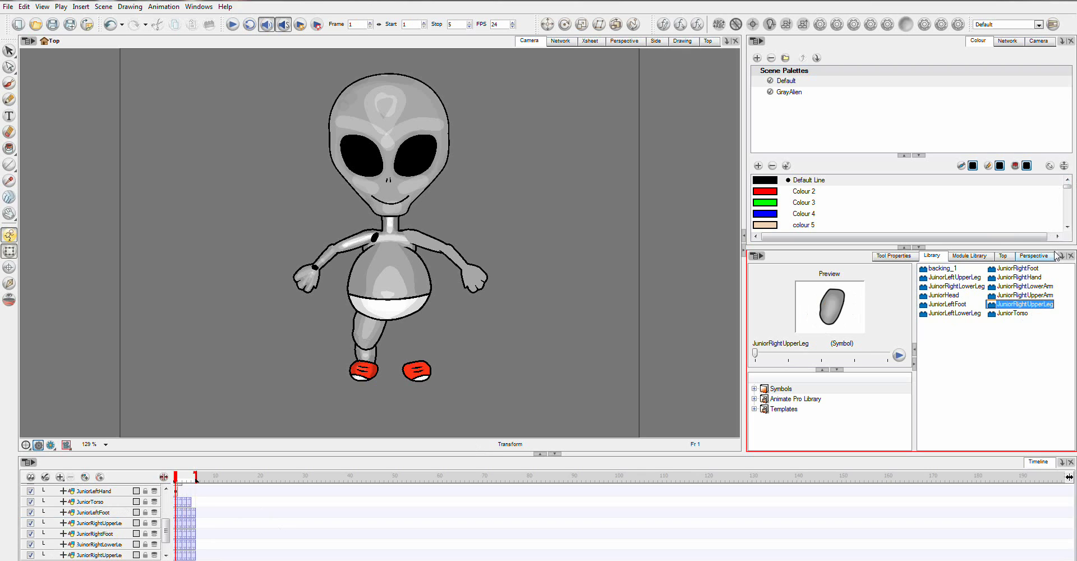
{"action": "key", "text": "ctrl+z"}
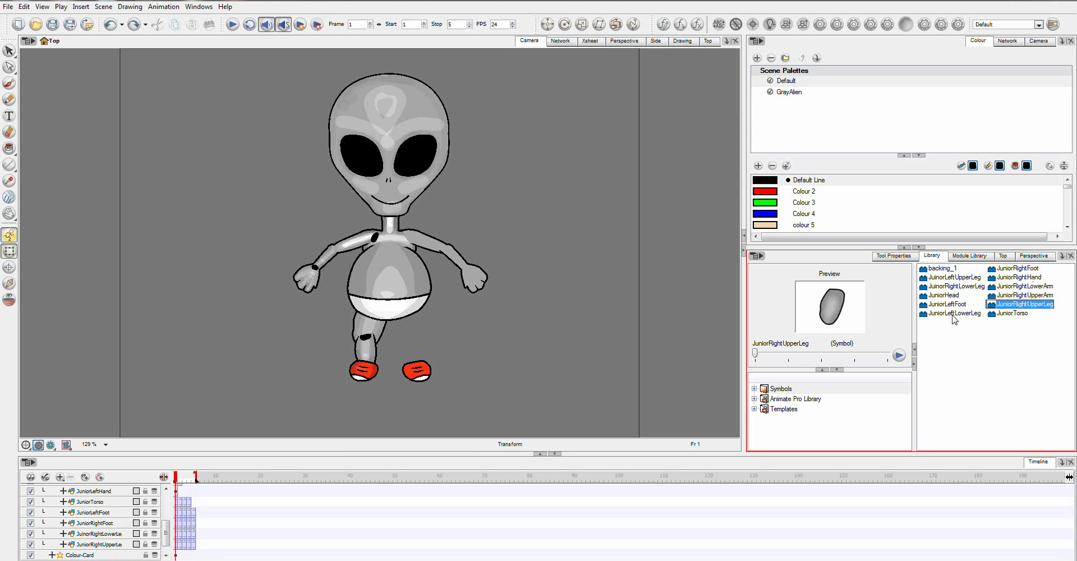
{"action": "left_click", "coordinate": [954, 313]}
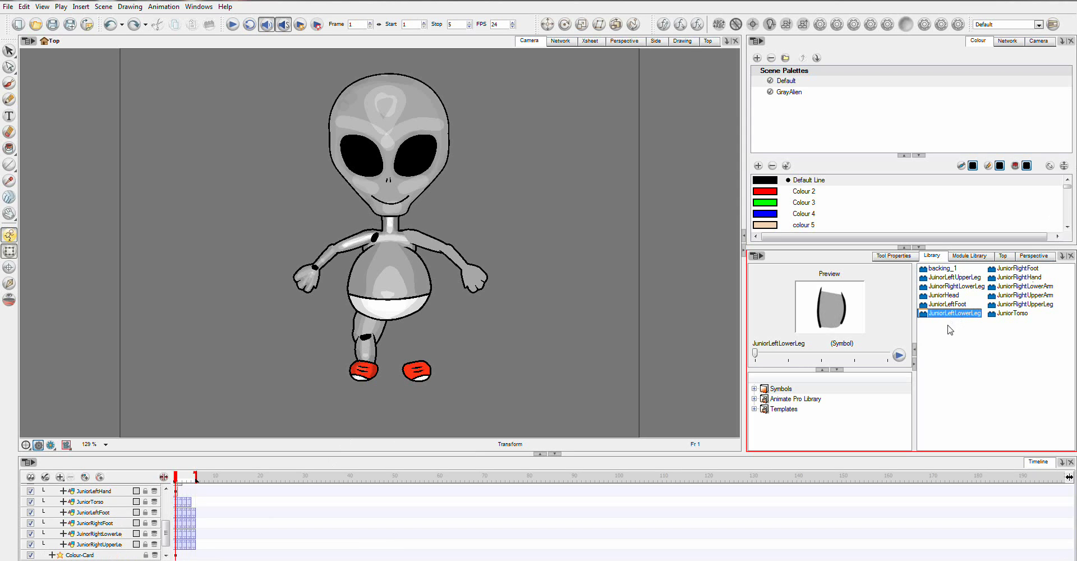
{"action": "left_click_drag", "start_coordinate": [948, 277], "coordinate": [110, 520]}
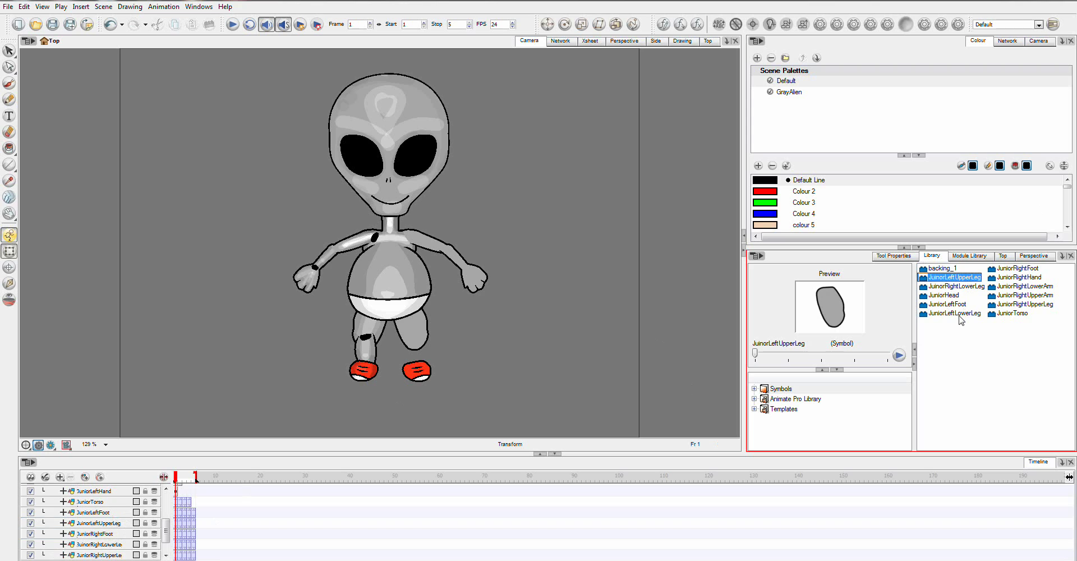
{"action": "left_click_drag", "start_coordinate": [955, 313], "coordinate": [128, 526]}
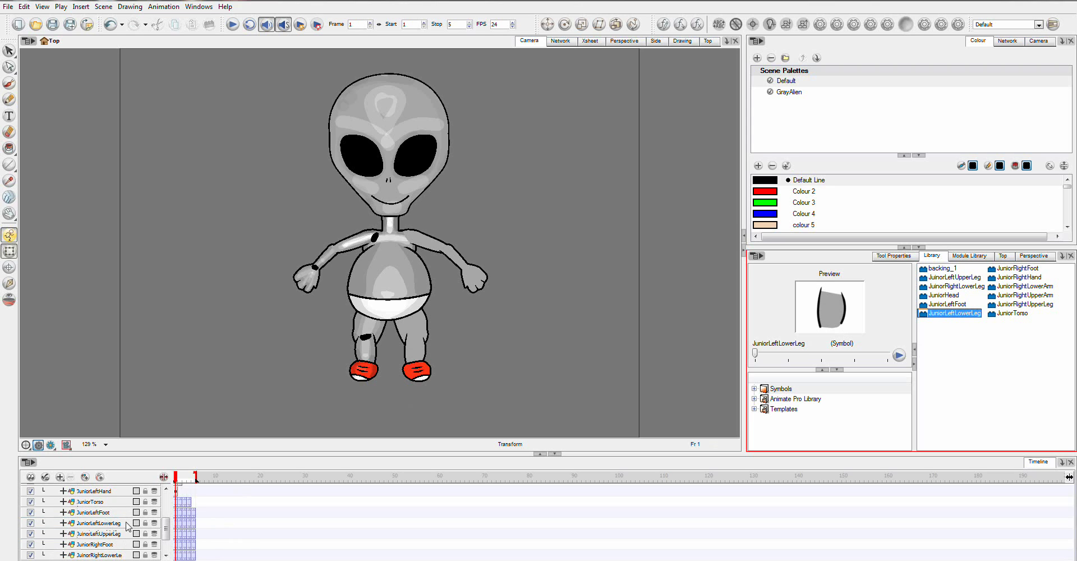
Open the JuniorLeftLowerLeg symbol, zoom in on the lower leg, and display its node network
{"action": "double_click", "coordinate": [927, 317]}
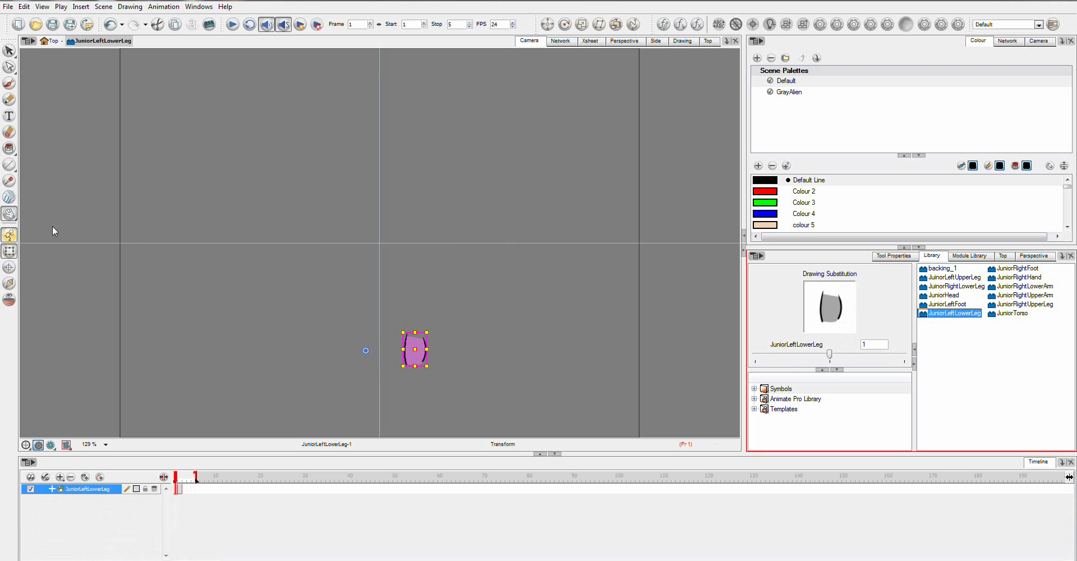
{"action": "left_click_drag", "start_coordinate": [8, 213], "coordinate": [33, 237]}
{"action": "mouse_move", "coordinate": [382, 315]}
{"action": "left_mouse_down"}
{"action": "mouse_move", "coordinate": [483, 394]}
{"action": "mouse_move", "coordinate": [452, 378]}
{"action": "left_mouse_up"}
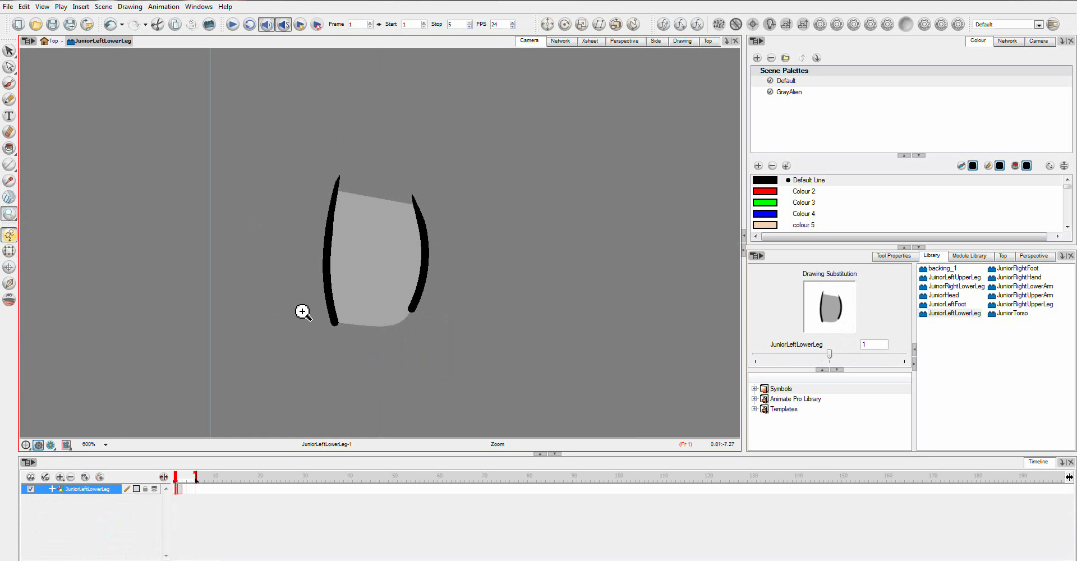
{"action": "left_click", "coordinate": [565, 44]}
{"action": "left_click_drag", "start_coordinate": [593, 220], "coordinate": [250, 168]}
Spread out the lower leg drawing and composite nodes in the network
{"action": "mouse_move", "coordinate": [219, 279]}
{"action": "left_mouse_down"}
{"action": "mouse_move", "coordinate": [231, 227]}
{"action": "mouse_move", "coordinate": [369, 289]}
{"action": "left_mouse_up"}
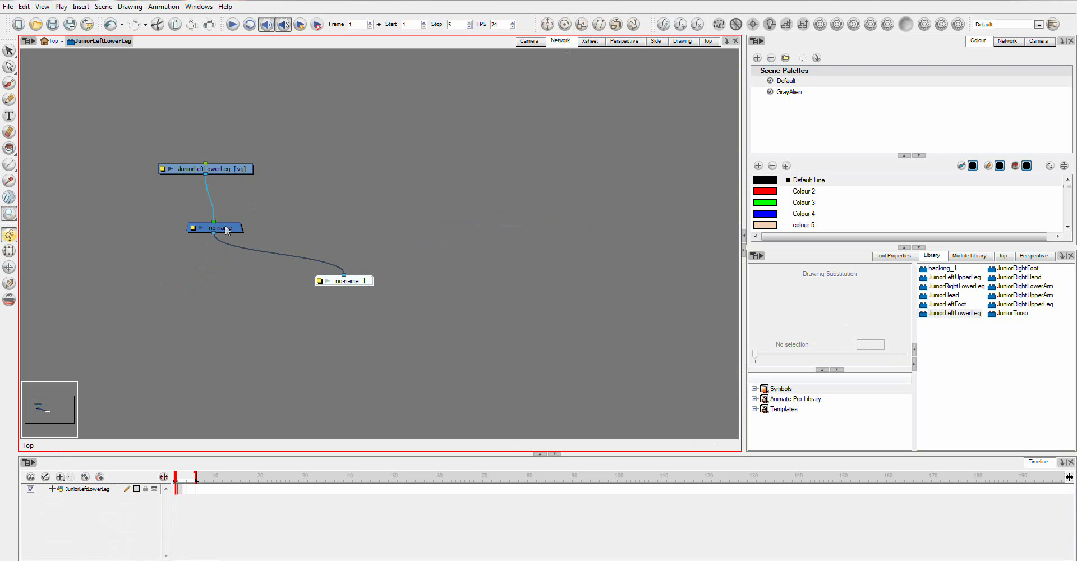
{"action": "left_click_drag", "start_coordinate": [227, 230], "coordinate": [332, 253]}
{"action": "mouse_move", "coordinate": [231, 168]}
{"action": "left_mouse_down"}
{"action": "mouse_move", "coordinate": [365, 172]}
{"action": "mouse_move", "coordinate": [366, 151]}
{"action": "left_mouse_up"}
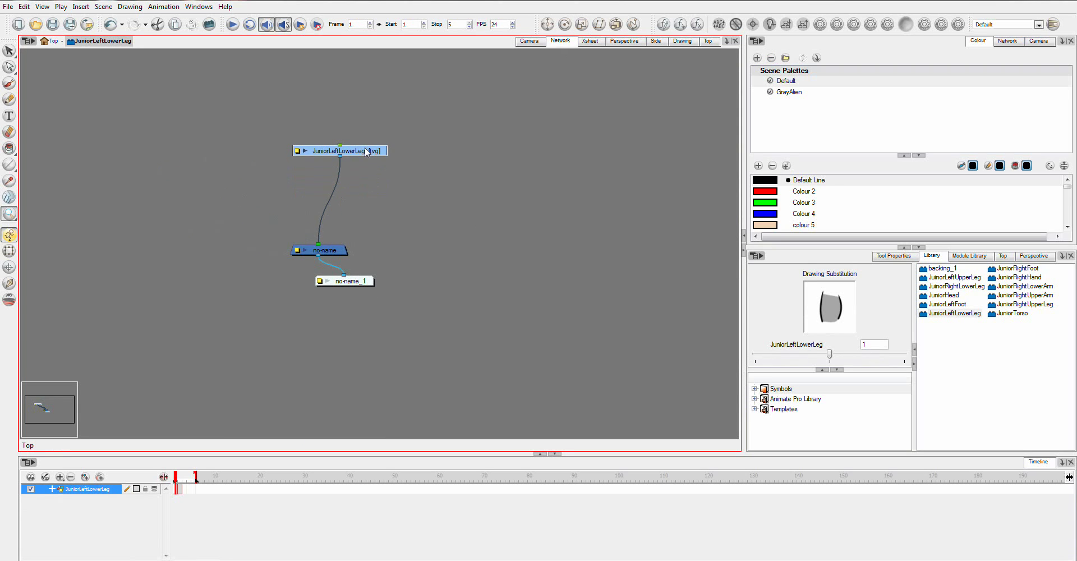
Add Tone and Highlight nodes with their mattes and wire Highlight into the composite
{"action": "left_click", "coordinate": [904, 25]}
{"action": "left_click", "coordinate": [516, 330]}
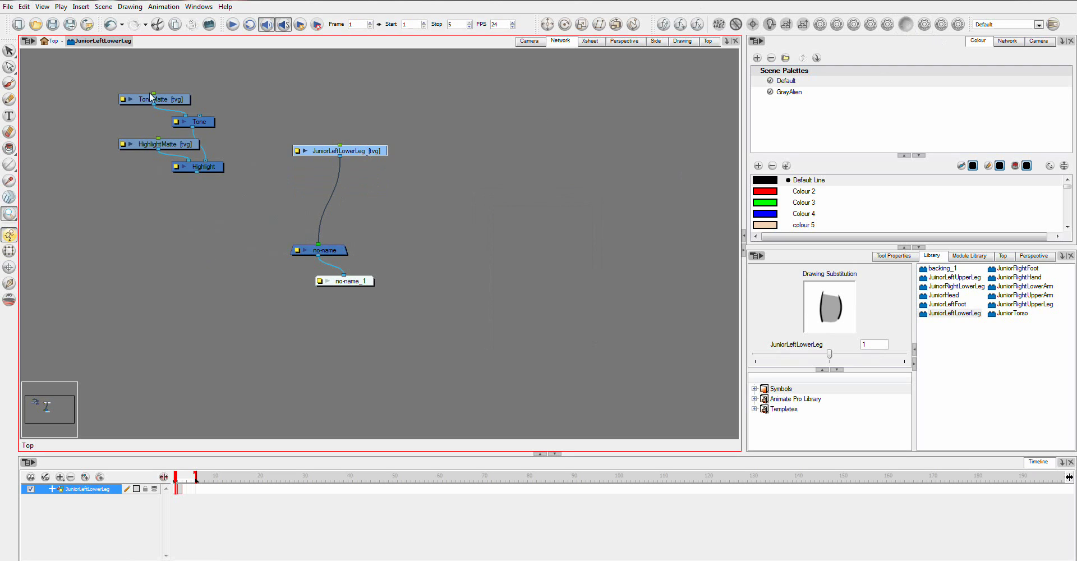
{"action": "left_click_drag", "start_coordinate": [125, 79], "coordinate": [282, 207]}
{"action": "left_click_drag", "start_coordinate": [343, 150], "coordinate": [261, 152]}
{"action": "left_click", "coordinate": [344, 145]}
{"action": "left_click_drag", "start_coordinate": [261, 211], "coordinate": [318, 244]}
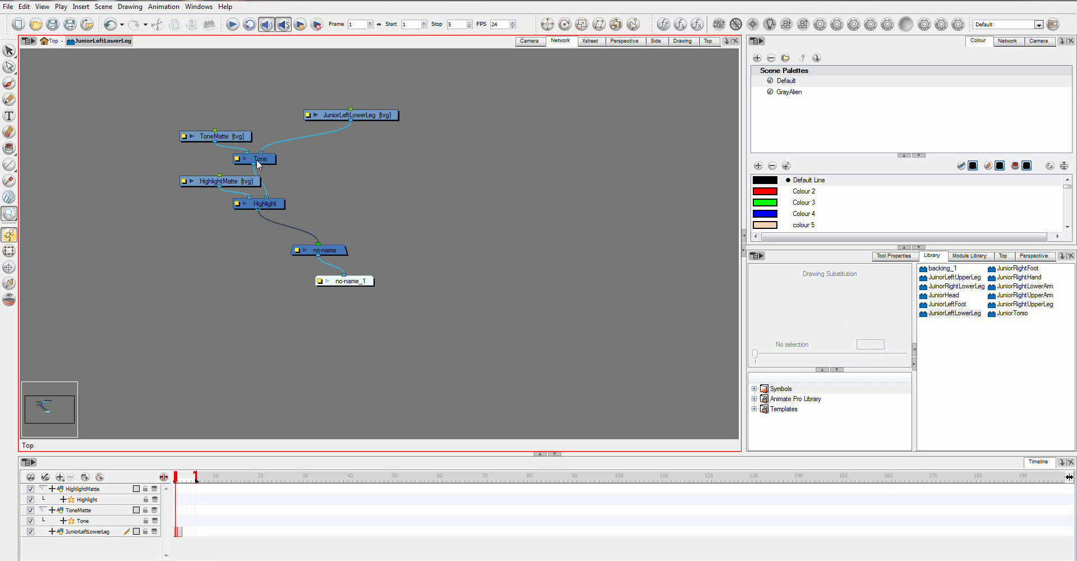
Set up the Brush with the GrayAlien palette at brush size 50
{"action": "left_click", "coordinate": [541, 41]}
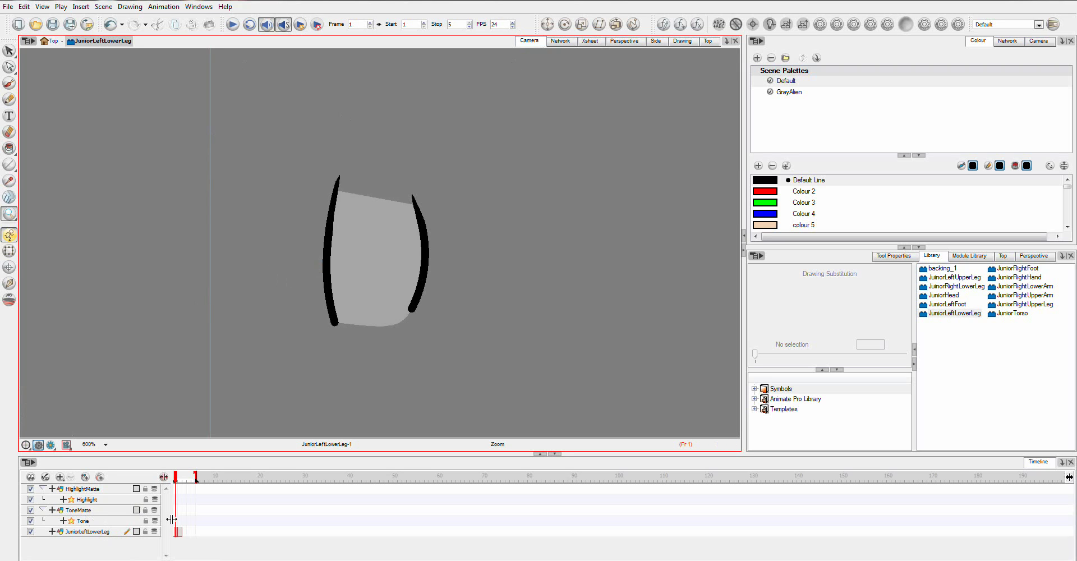
{"action": "left_click", "coordinate": [176, 521]}
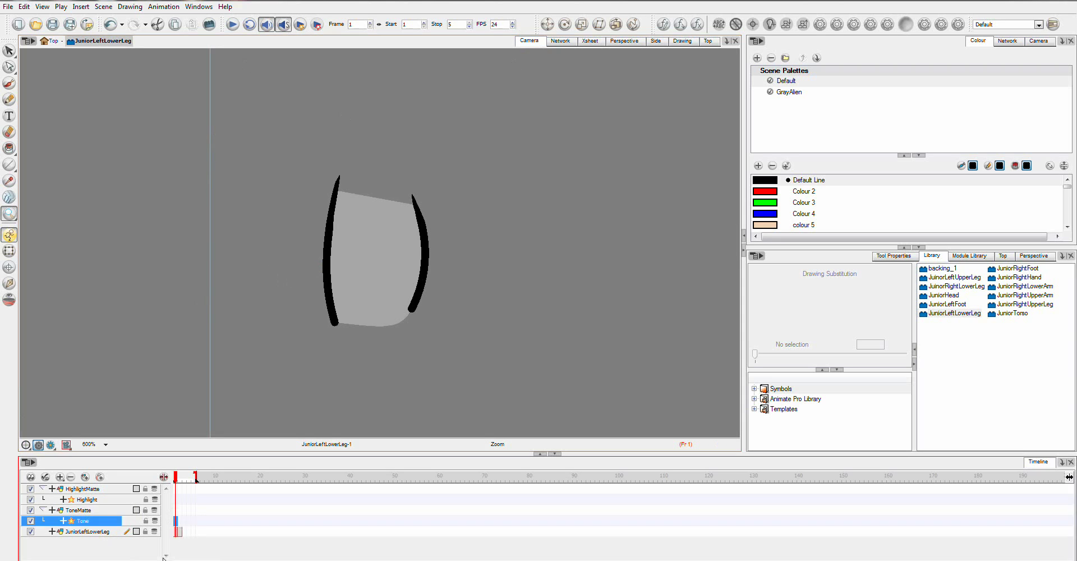
{"action": "left_click", "coordinate": [9, 83]}
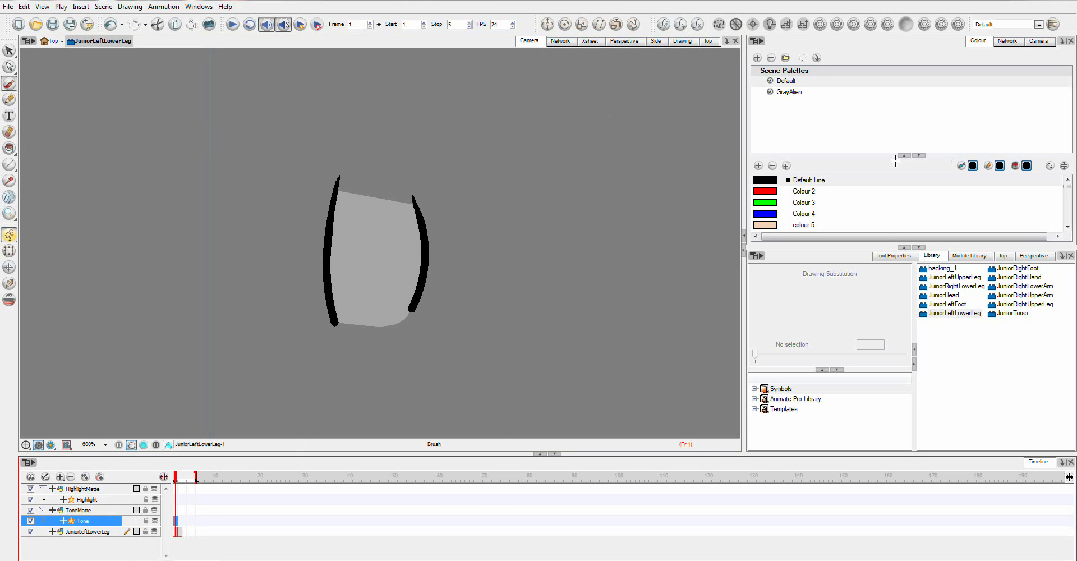
{"action": "left_click", "coordinate": [788, 93]}
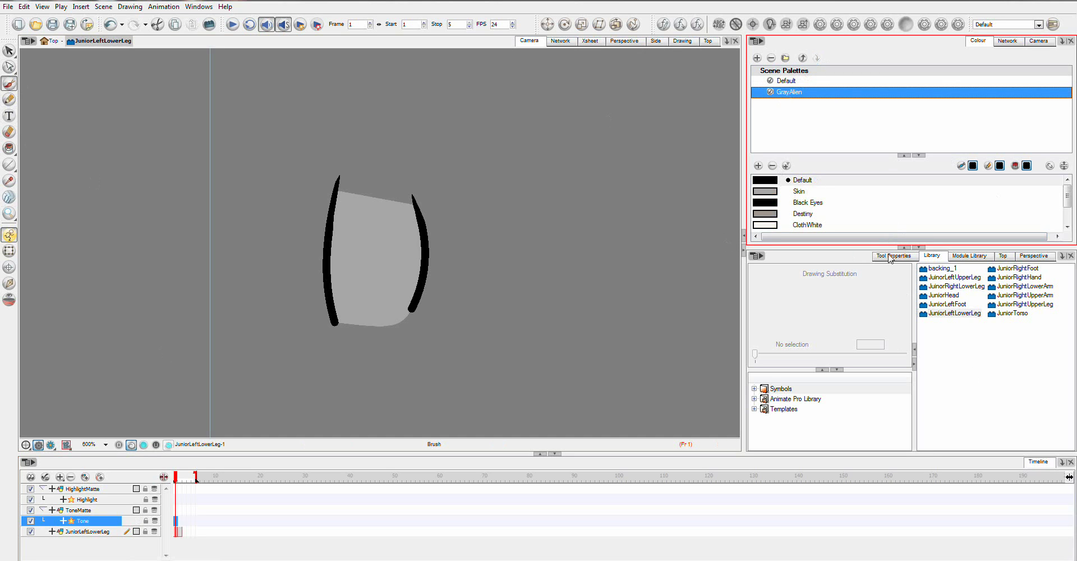
{"action": "left_click", "coordinate": [907, 260]}
{"action": "mouse_move", "coordinate": [339, 146]}
{"action": "left_mouse_down"}
{"action": "mouse_move", "coordinate": [344, 346]}
{"action": "mouse_move", "coordinate": [398, 364]}
{"action": "left_mouse_up"}
{"action": "key", "text": "ctrl+z"}
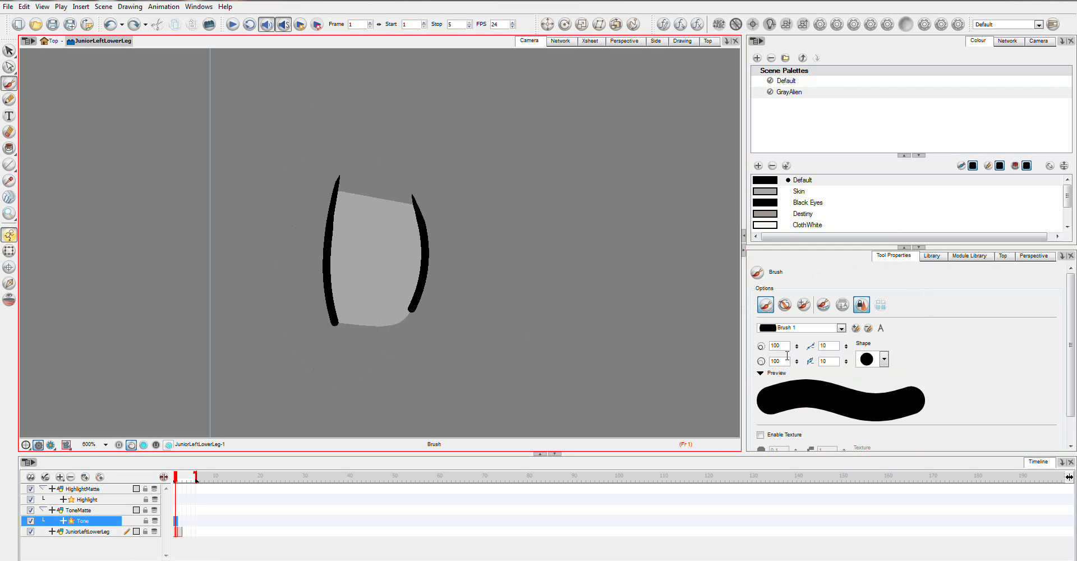
{"action": "double_click", "coordinate": [777, 361]}
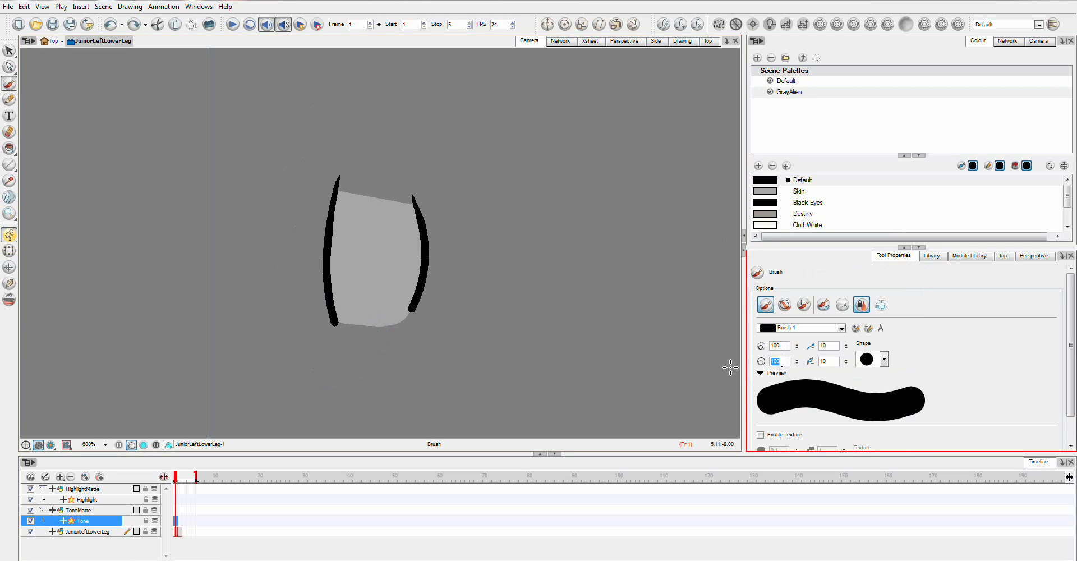
{"action": "type", "text": "50"}
{"action": "key", "text": "Return"}
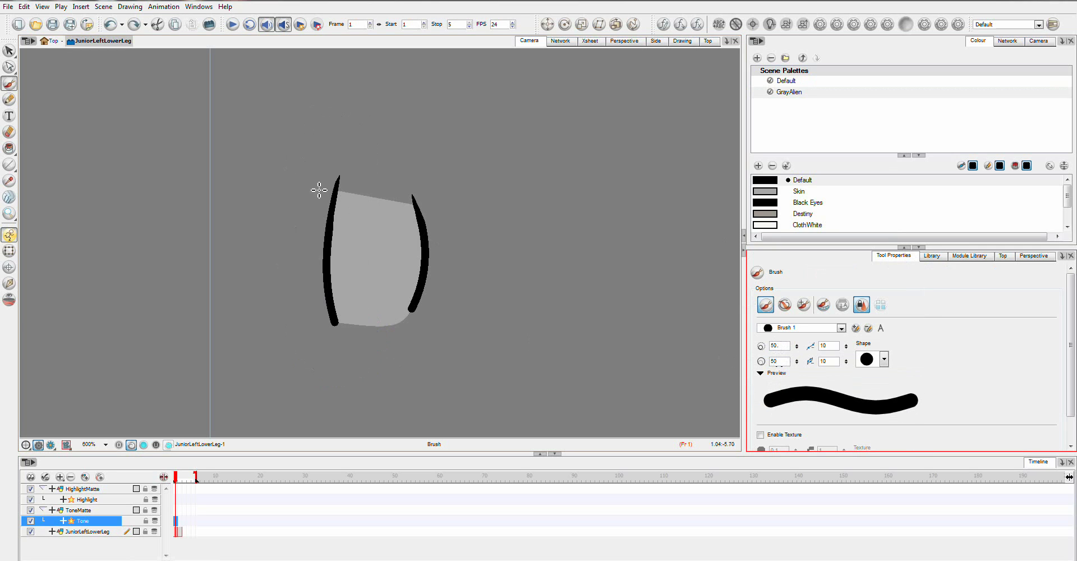
Paint ToneMatte strokes down the left and right sides of the lower leg
{"action": "left_click_drag", "start_coordinate": [339, 169], "coordinate": [345, 346]}
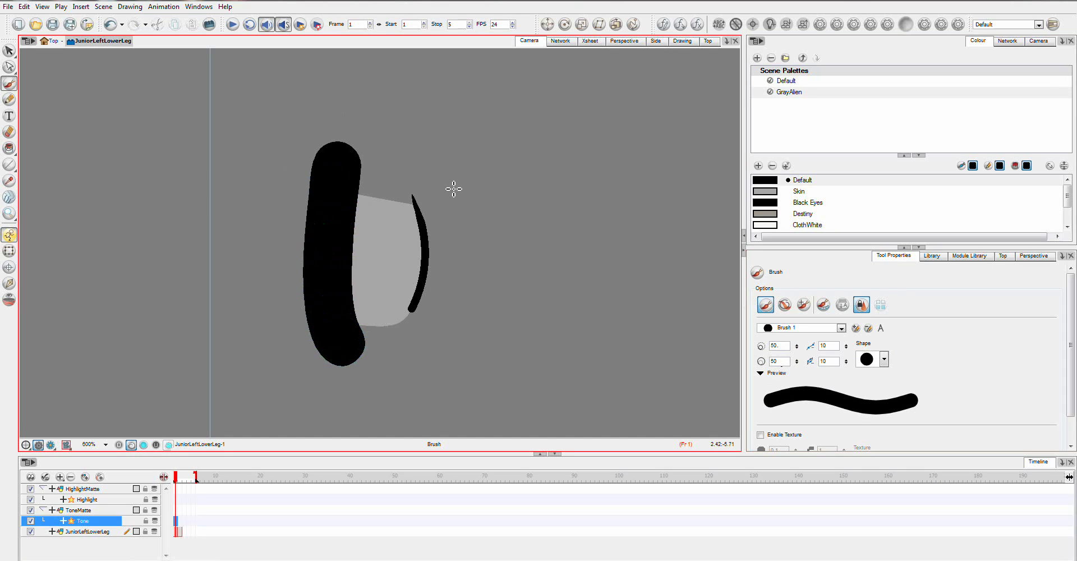
{"action": "key", "text": "ctrl+z"}
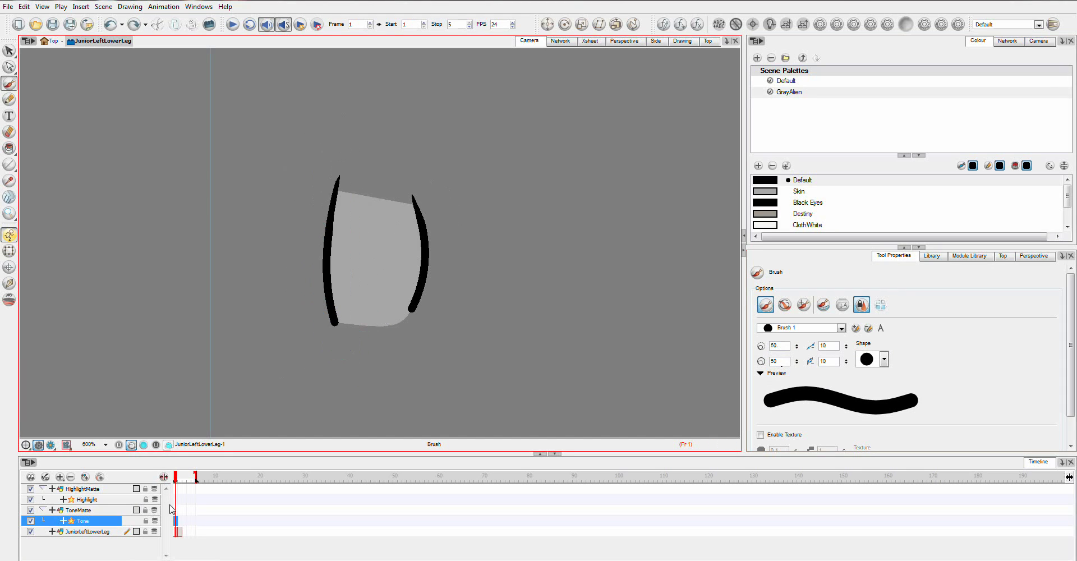
{"action": "left_click", "coordinate": [177, 508]}
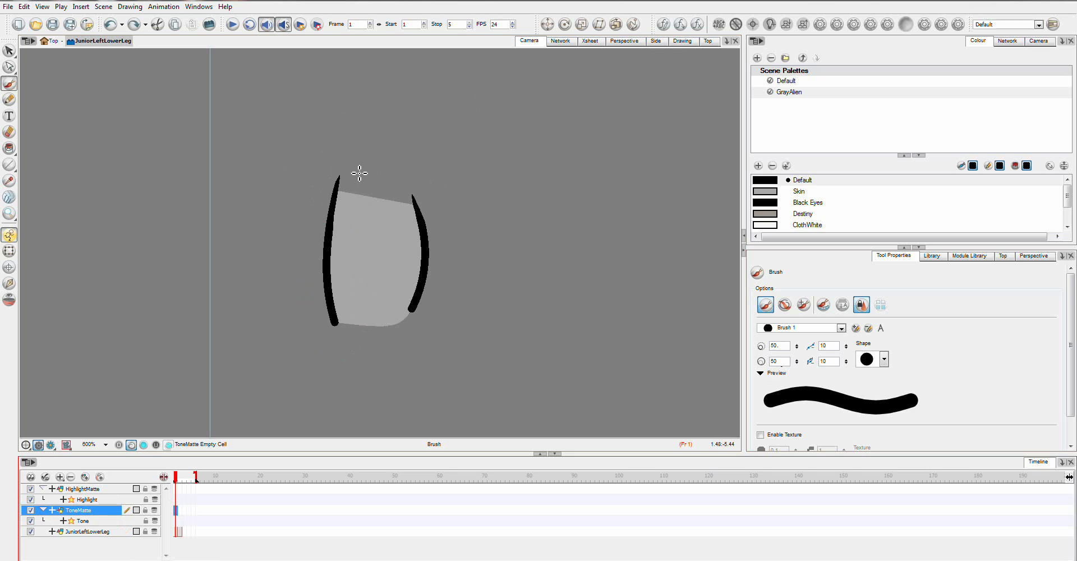
{"action": "left_click_drag", "start_coordinate": [341, 163], "coordinate": [342, 372]}
{"action": "key", "text": "ctrl+z"}
{"action": "mouse_move", "coordinate": [363, 144]}
{"action": "left_mouse_down"}
{"action": "mouse_move", "coordinate": [329, 229]}
{"action": "mouse_move", "coordinate": [332, 338]}
{"action": "mouse_move", "coordinate": [344, 387]}
{"action": "left_mouse_up"}
{"action": "left_click_drag", "start_coordinate": [413, 144], "coordinate": [420, 383]}
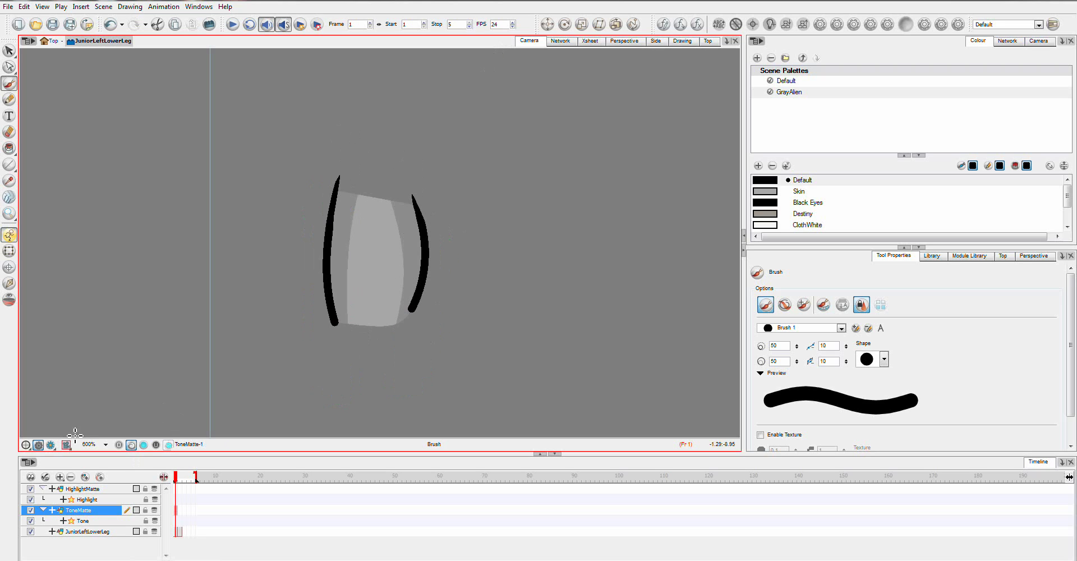
Preview the blurred shading in render view and set the brush size to 20
{"action": "left_click", "coordinate": [51, 445]}
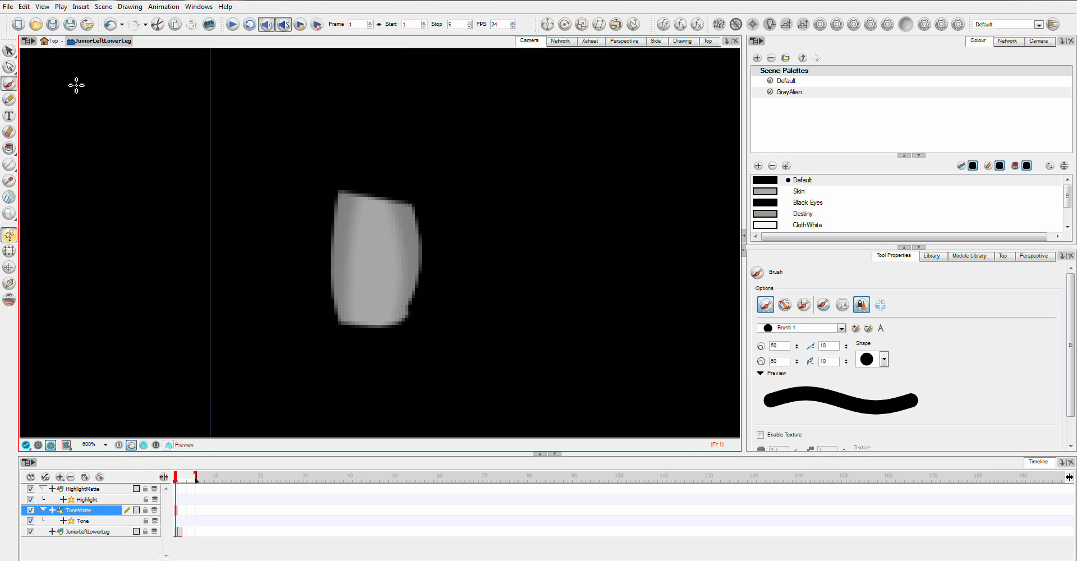
{"action": "double_click", "coordinate": [782, 361]}
{"action": "type", "text": "20"}
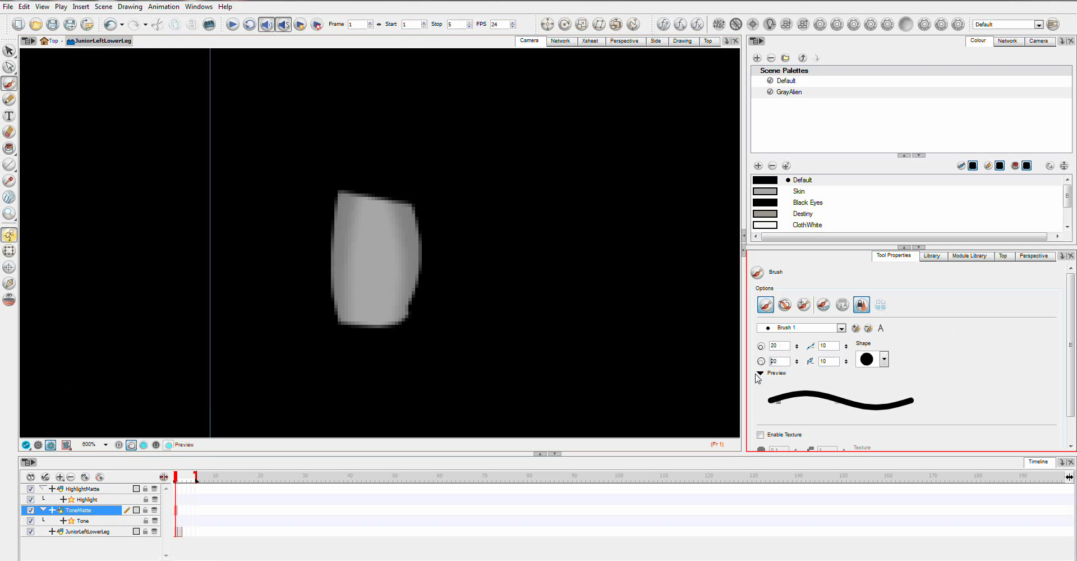
Paint a HighlightMatte stroke down the leg's middle and set the Highlight alpha to 60
{"action": "left_click", "coordinate": [176, 491]}
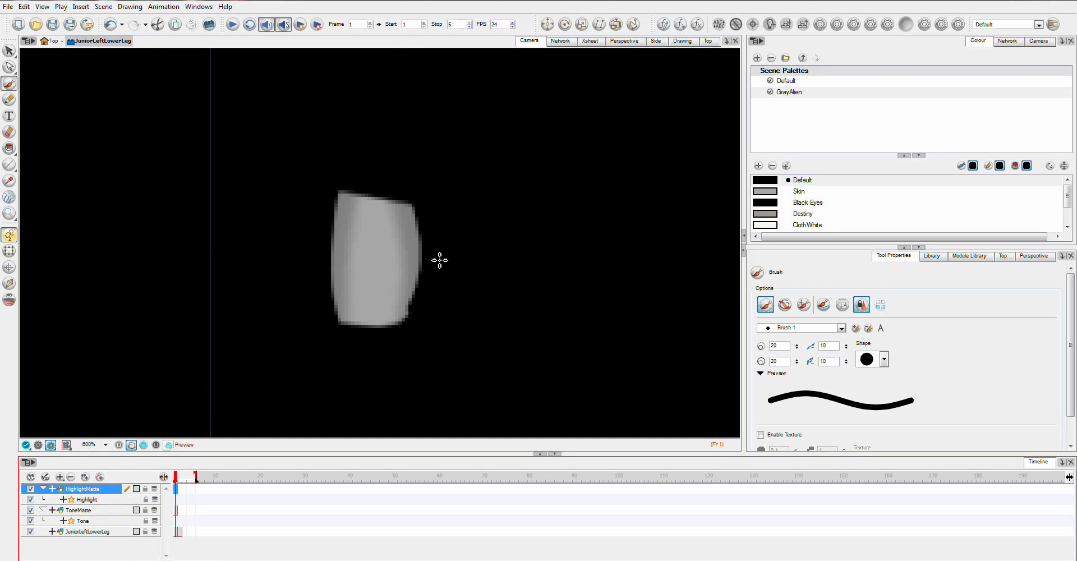
{"action": "left_click_drag", "start_coordinate": [376, 241], "coordinate": [374, 300]}
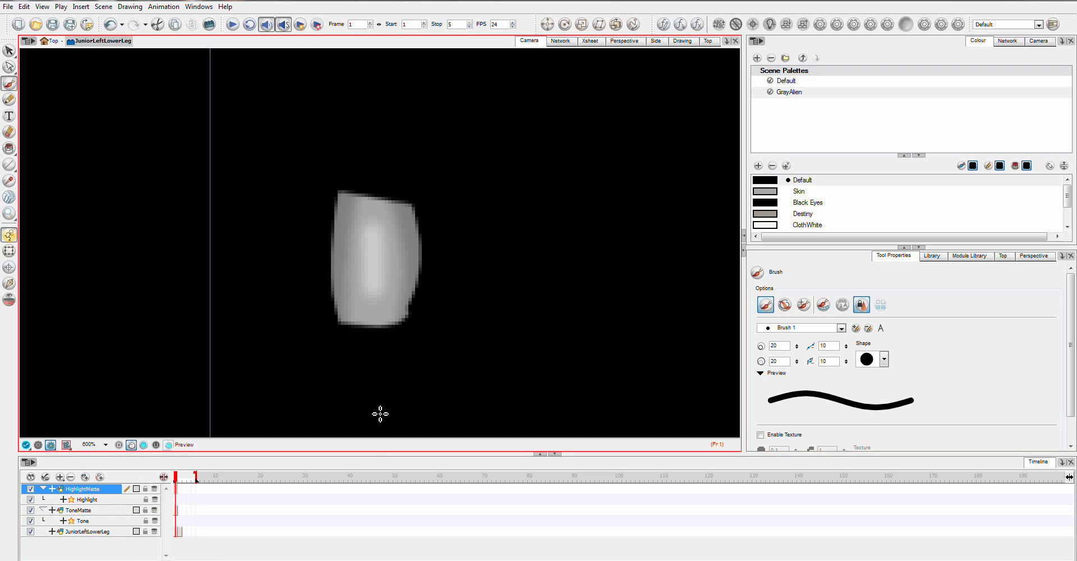
{"action": "double_click", "coordinate": [74, 500]}
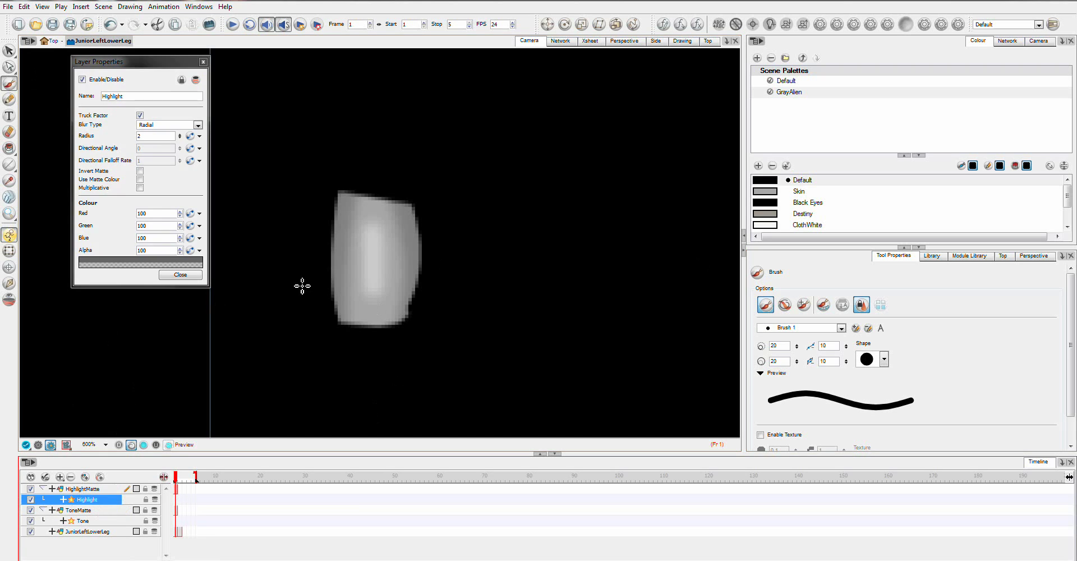
{"action": "left_click_drag", "start_coordinate": [162, 250], "coordinate": [123, 256]}
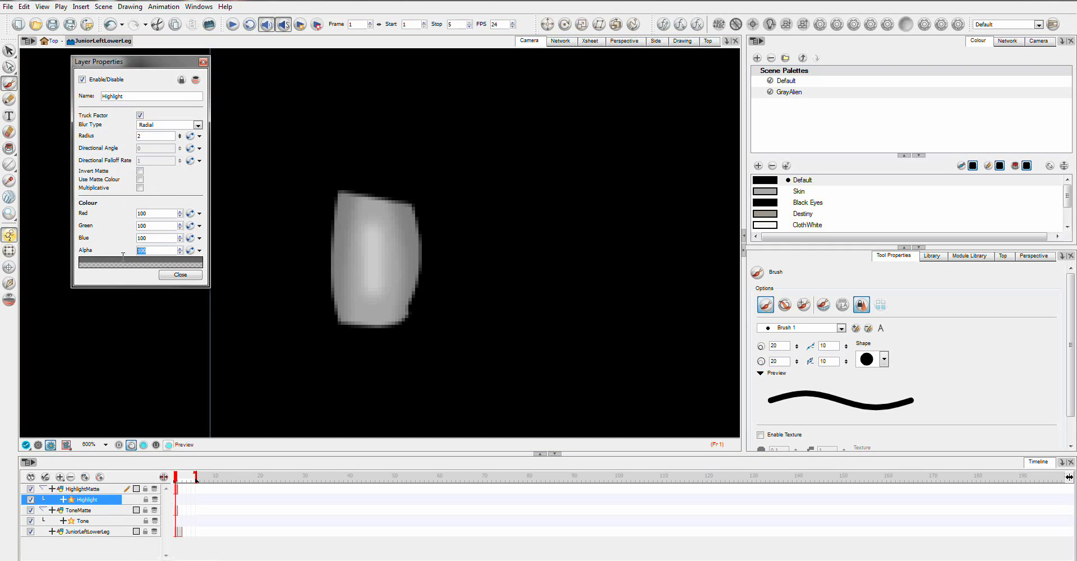
{"action": "type", "text": "60"}
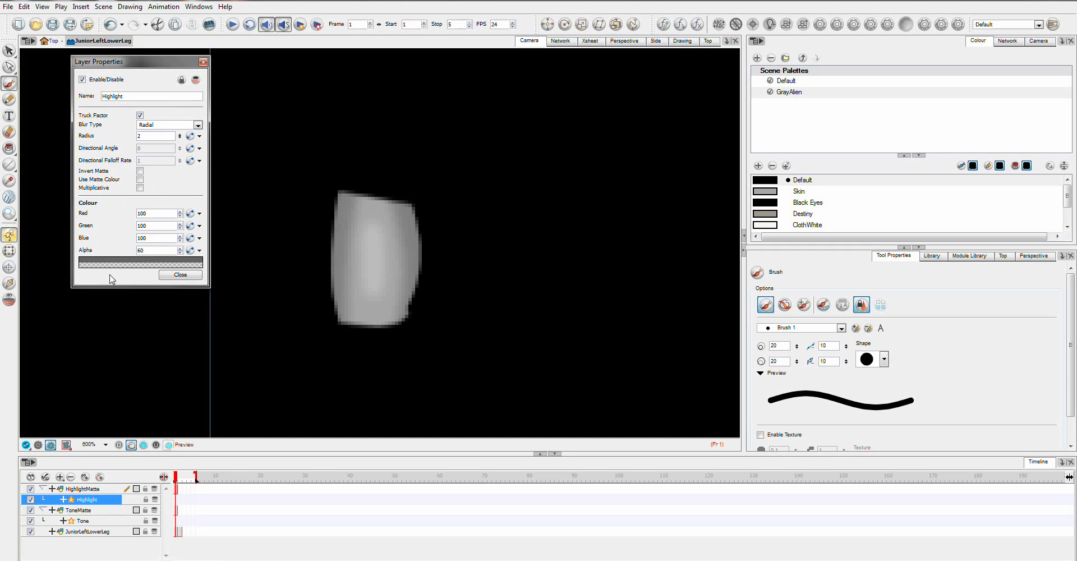
{"action": "left_click", "coordinate": [179, 274]}
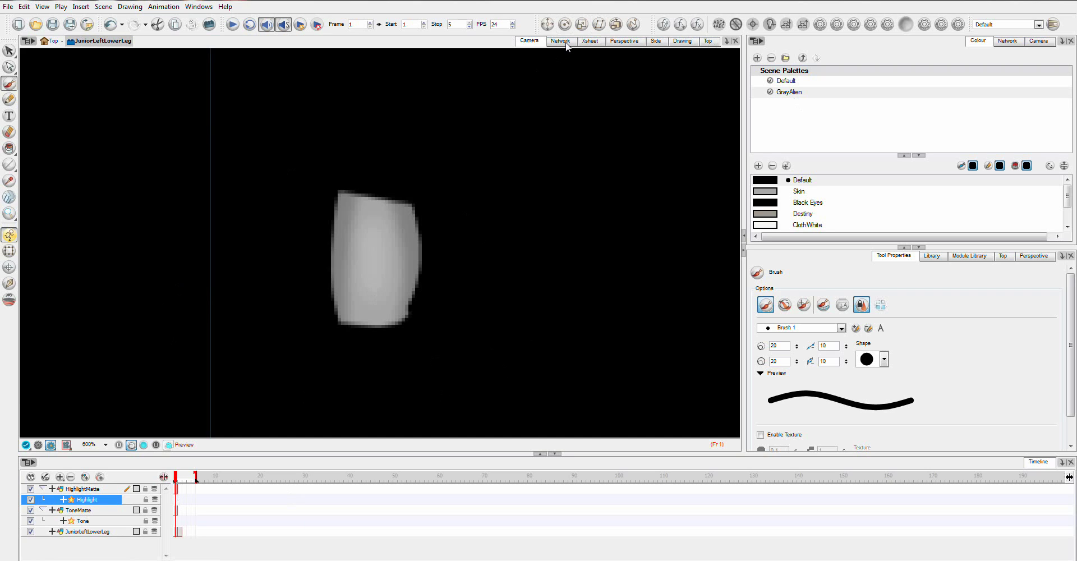
Open the JuniorLeftUpperLeg symbol from the Library and show its node network
{"action": "left_click", "coordinate": [38, 444]}
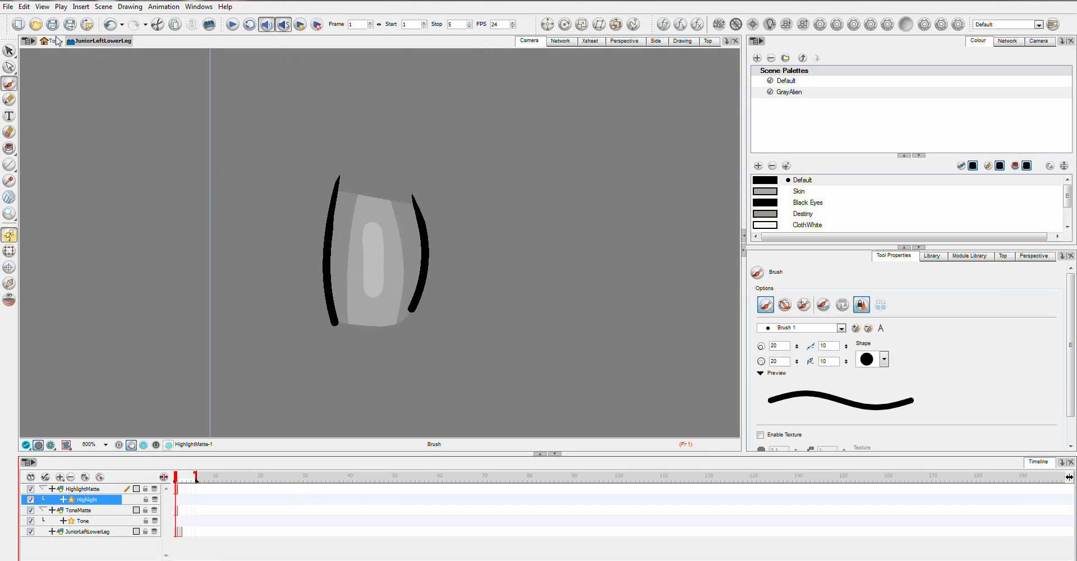
{"action": "left_click", "coordinate": [55, 40]}
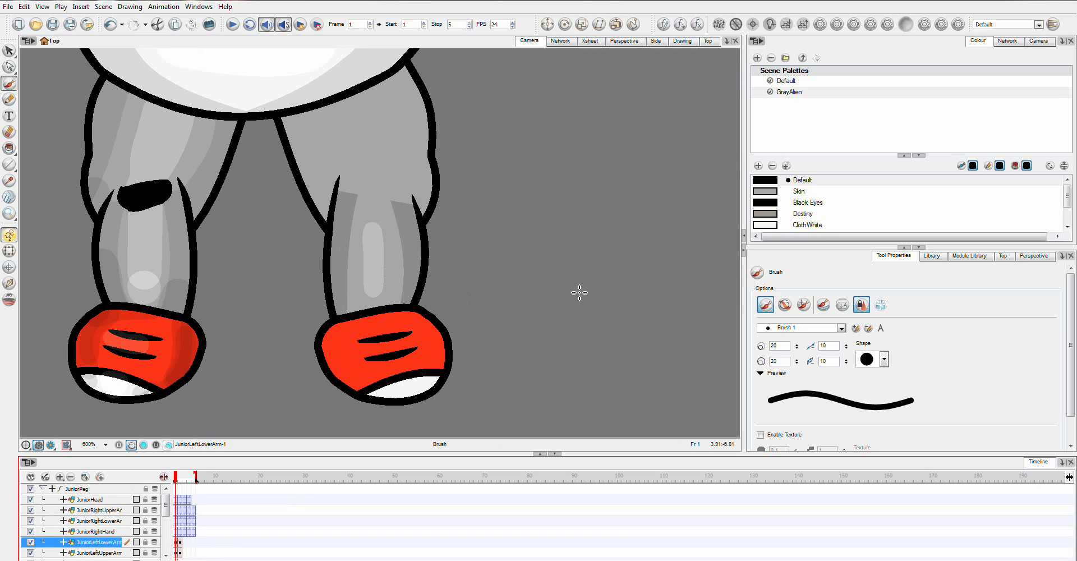
{"action": "left_click", "coordinate": [932, 257]}
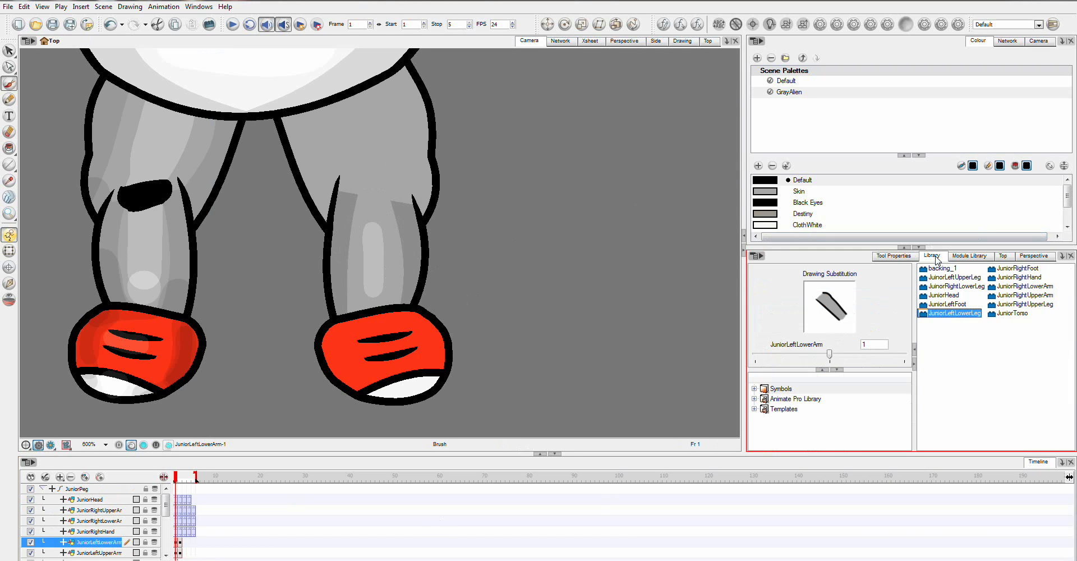
{"action": "double_click", "coordinate": [966, 277]}
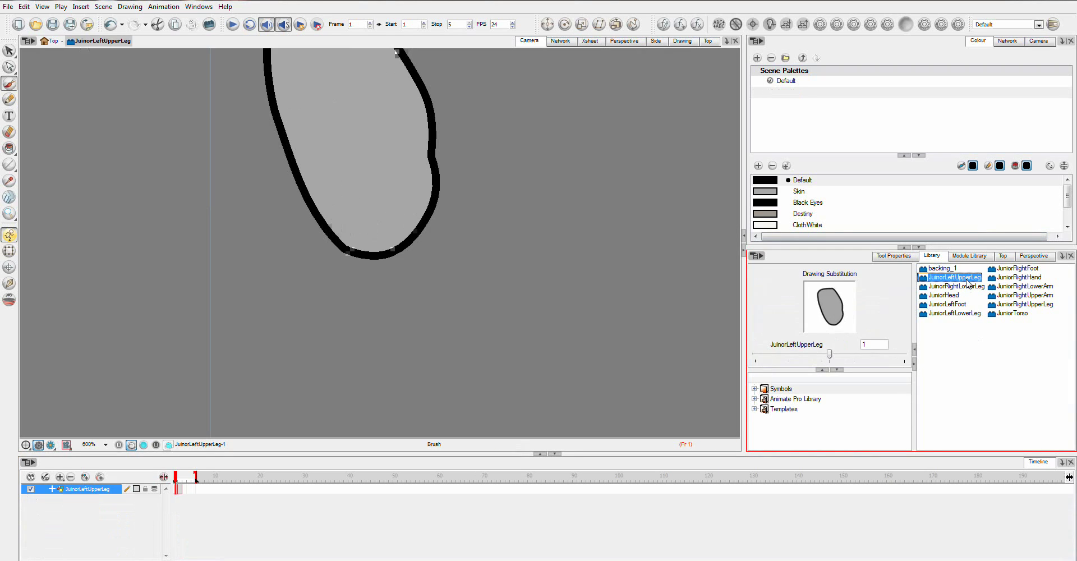
{"action": "left_click_drag", "start_coordinate": [514, 200], "coordinate": [514, 247]}
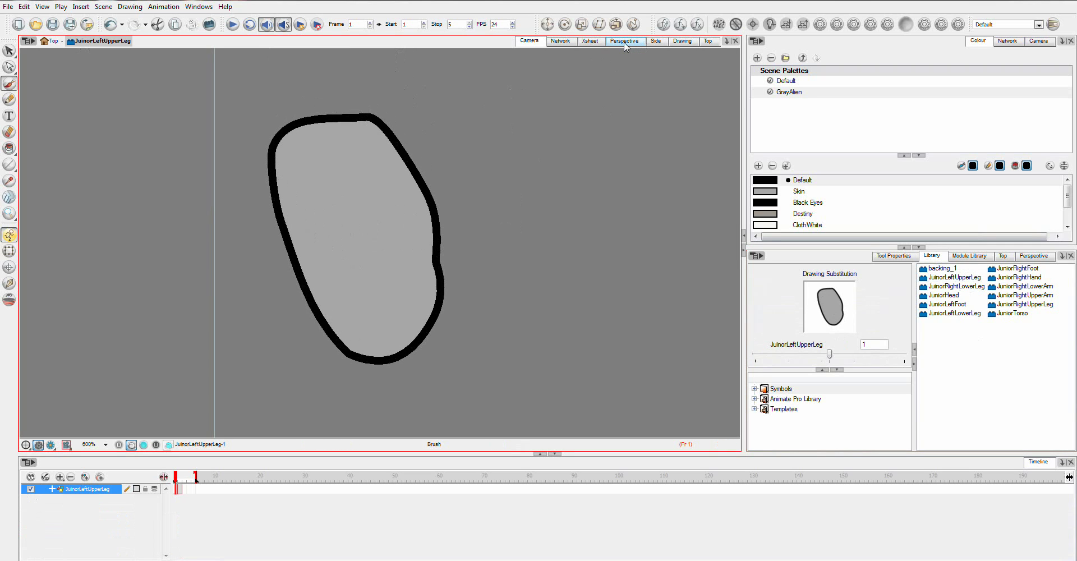
{"action": "left_click", "coordinate": [561, 41]}
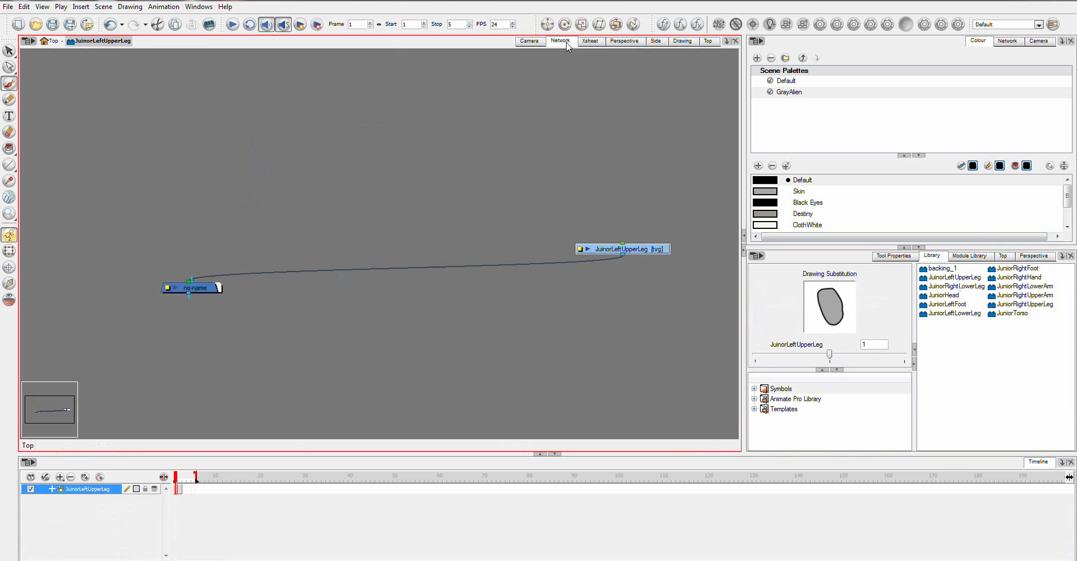
Add Tone and Highlight nodes to the upper leg and wire Highlight into the composite
{"action": "mouse_move", "coordinate": [648, 248]}
{"action": "left_mouse_down"}
{"action": "mouse_move", "coordinate": [384, 133]}
{"action": "mouse_move", "coordinate": [323, 124]}
{"action": "left_mouse_up"}
{"action": "left_click", "coordinate": [202, 289]}
{"action": "left_click_drag", "start_coordinate": [213, 291], "coordinate": [350, 292]}
{"action": "left_click", "coordinate": [907, 24]}
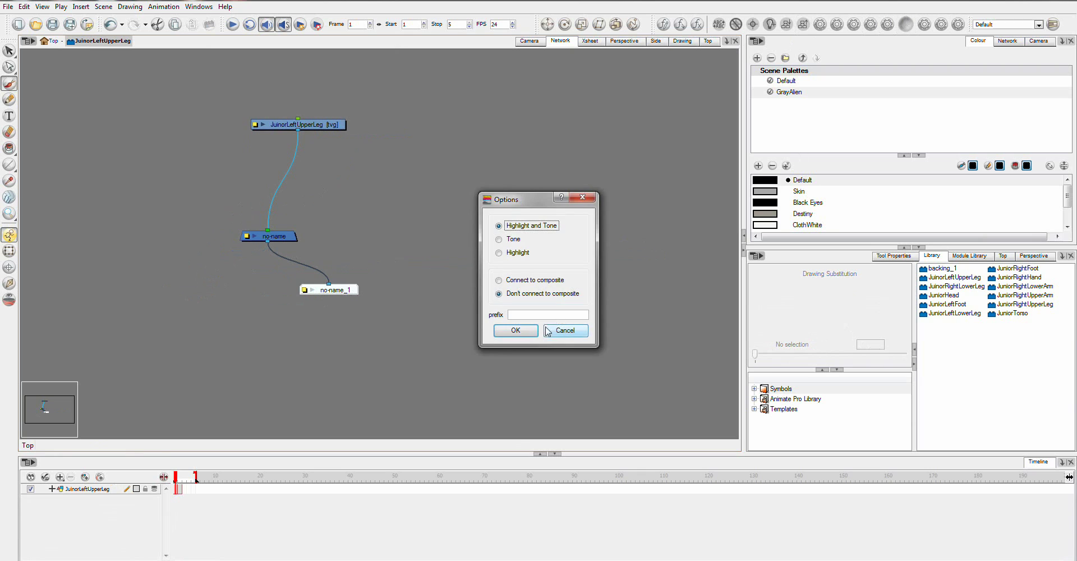
{"action": "left_click", "coordinate": [516, 333]}
{"action": "left_click_drag", "start_coordinate": [125, 68], "coordinate": [268, 230]}
{"action": "left_click_drag", "start_coordinate": [268, 232], "coordinate": [240, 162]}
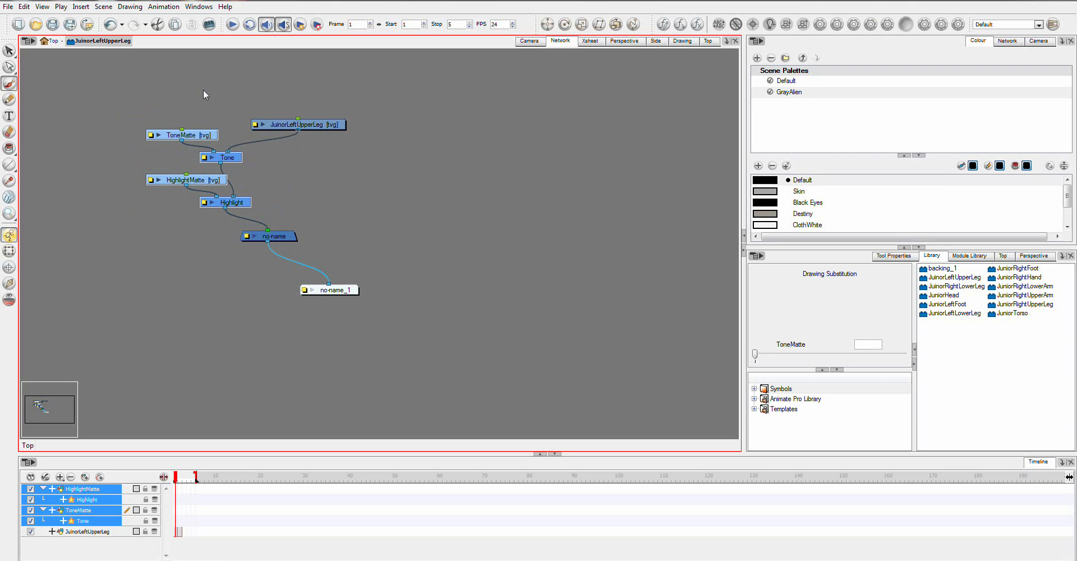
Paint ToneMatte strokes along both upper-leg edges at brush size 50
{"action": "left_click", "coordinate": [529, 42]}
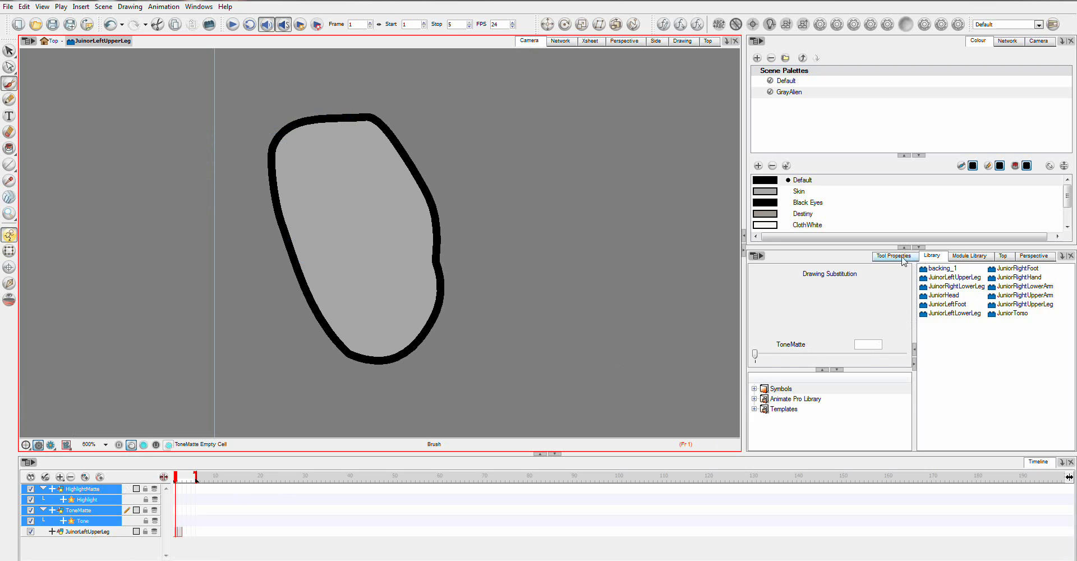
{"action": "left_click", "coordinate": [900, 256]}
{"action": "left_click", "coordinate": [181, 512]}
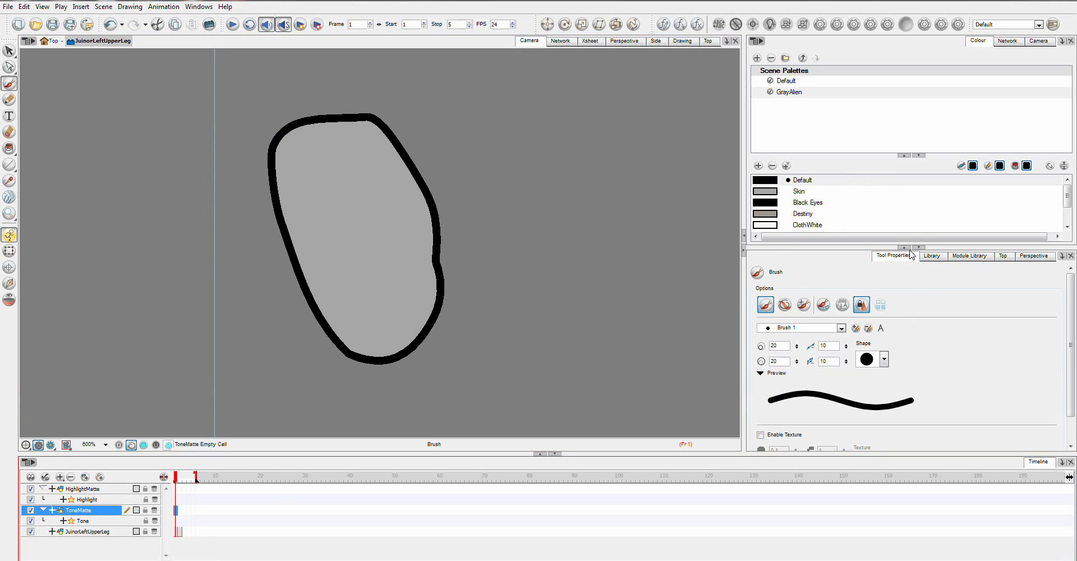
{"action": "double_click", "coordinate": [779, 345]}
{"action": "type", "text": "5"}
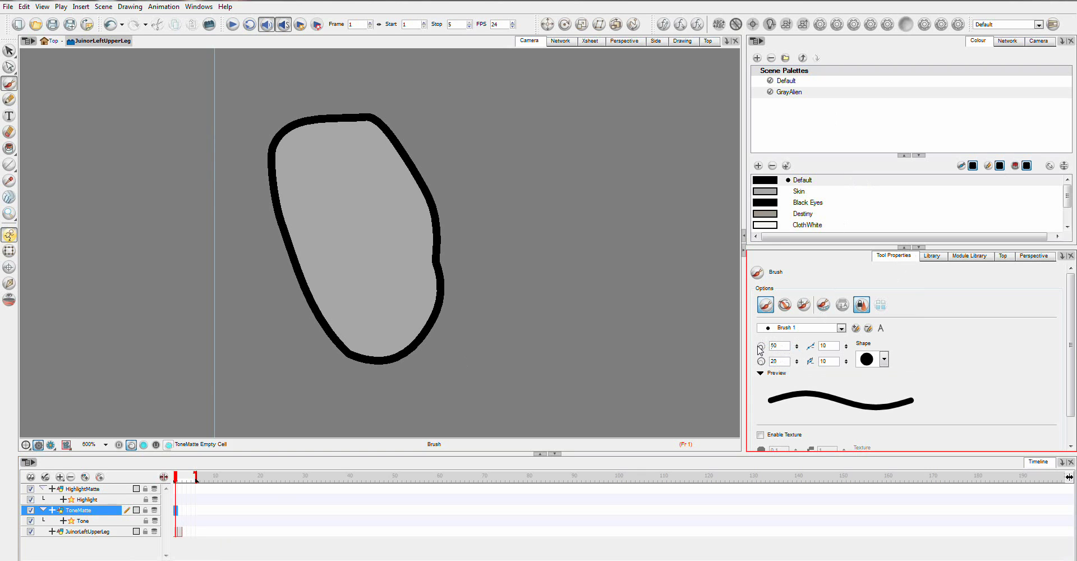
{"action": "key", "text": "Return"}
{"action": "mouse_move", "coordinate": [272, 137]}
{"action": "left_mouse_down"}
{"action": "mouse_move", "coordinate": [305, 257]}
{"action": "mouse_move", "coordinate": [355, 362]}
{"action": "mouse_move", "coordinate": [368, 380]}
{"action": "left_mouse_up"}
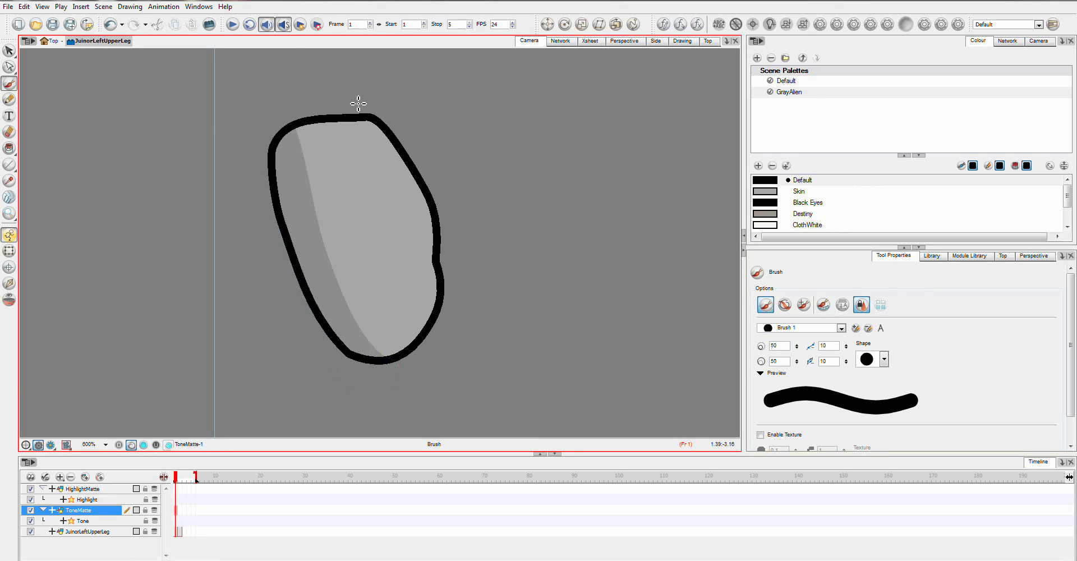
{"action": "mouse_move", "coordinate": [358, 103]}
{"action": "left_mouse_down"}
{"action": "mouse_move", "coordinate": [428, 228]}
{"action": "mouse_move", "coordinate": [423, 288]}
{"action": "mouse_move", "coordinate": [441, 337]}
{"action": "left_mouse_up"}
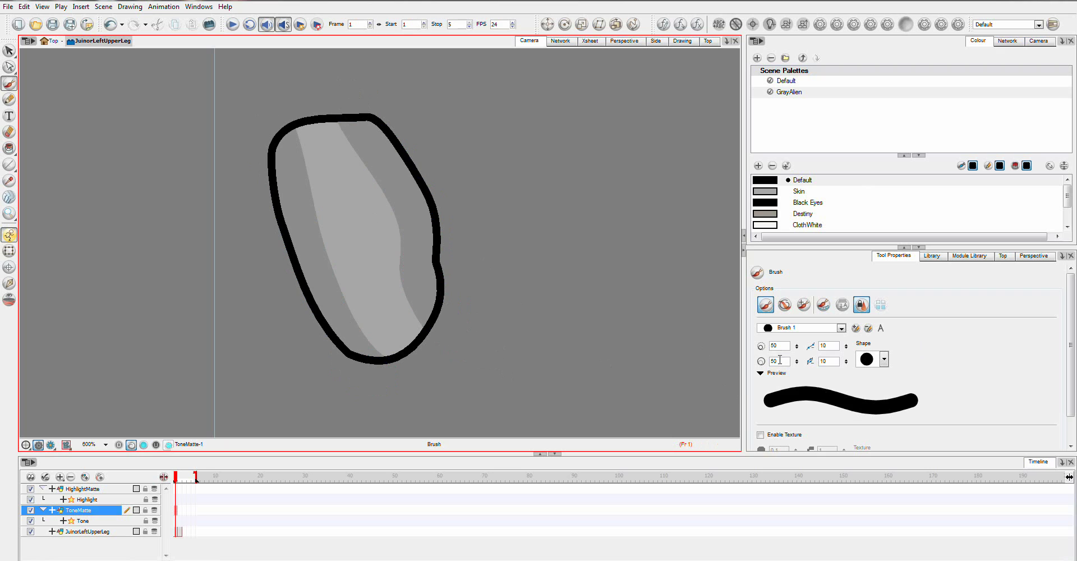
Set brush size 20 and try highlight strokes on the HighlightMatte layer, undoing them
{"action": "double_click", "coordinate": [780, 361]}
{"action": "type", "text": "2"}
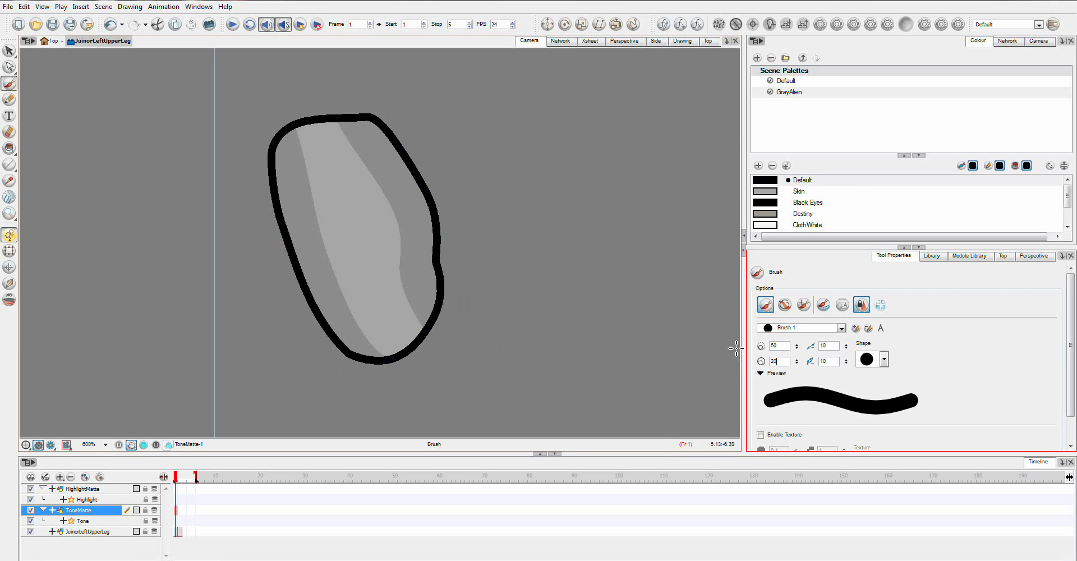
{"action": "type", "text": "0"}
{"action": "key", "text": "Return"}
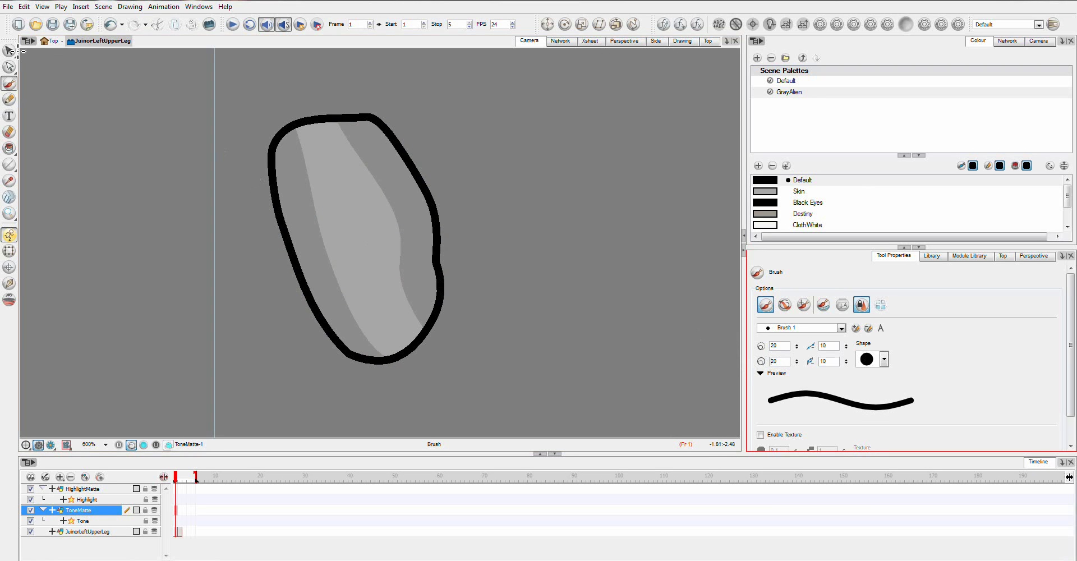
{"action": "left_click", "coordinate": [9, 98]}
{"action": "left_click_drag", "start_coordinate": [339, 160], "coordinate": [376, 318]}
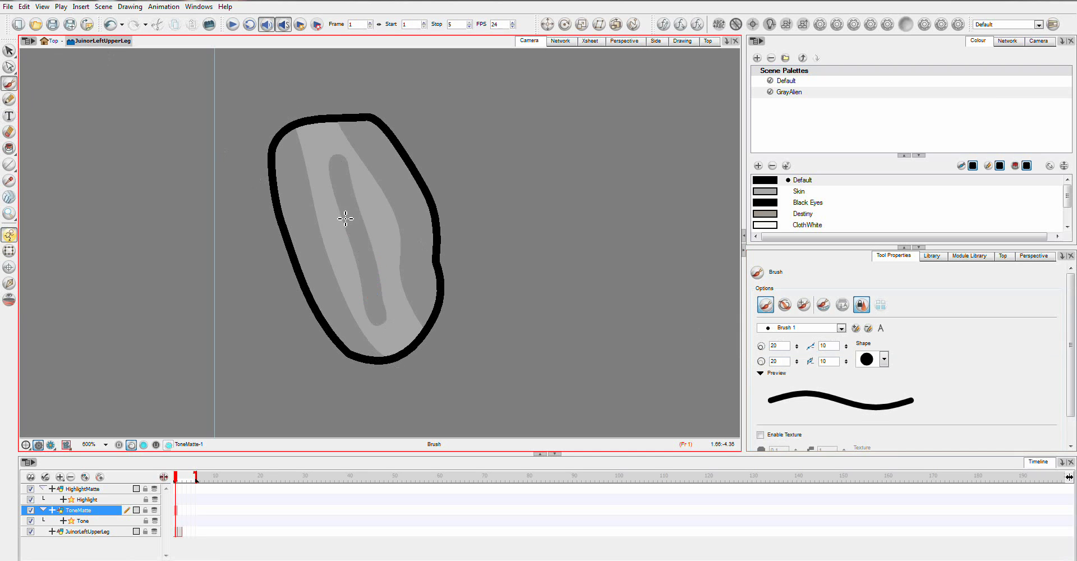
{"action": "key", "text": "ctrl+z"}
{"action": "left_click", "coordinate": [179, 491]}
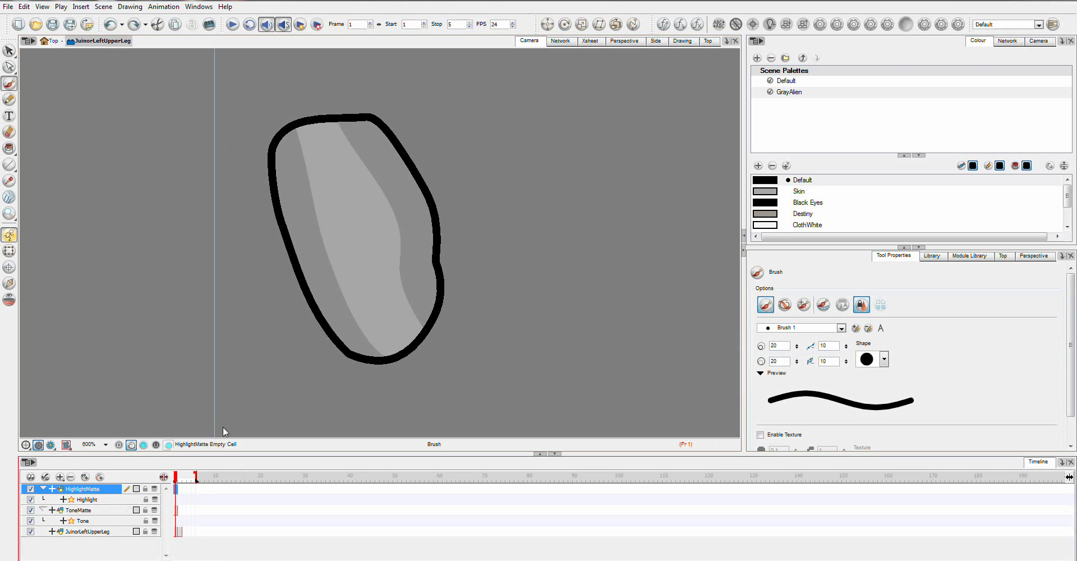
{"action": "left_click_drag", "start_coordinate": [339, 179], "coordinate": [364, 305]}
{"action": "key", "text": "ctrl+z"}
Paint the final highlight stroke down the upper leg's middle at brush size 30
{"action": "left_click", "coordinate": [781, 346]}
{"action": "type", "text": "30"}
{"action": "key", "text": "Return"}
{"action": "left_click_drag", "start_coordinate": [346, 170], "coordinate": [389, 308]}
{"action": "key", "text": "ctrl+z"}
{"action": "left_click_drag", "start_coordinate": [331, 161], "coordinate": [388, 309]}
{"action": "key", "text": "ctrl+z"}
{"action": "left_click_drag", "start_coordinate": [344, 171], "coordinate": [391, 313]}
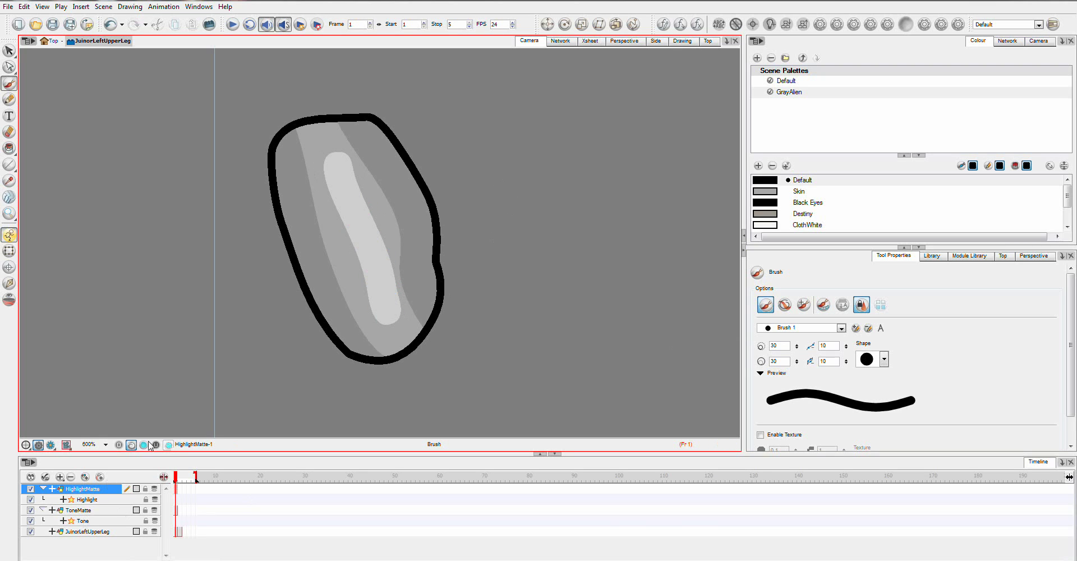
Enable render preview and set the upper leg's Highlight alpha to 60
{"action": "left_click", "coordinate": [50, 446]}
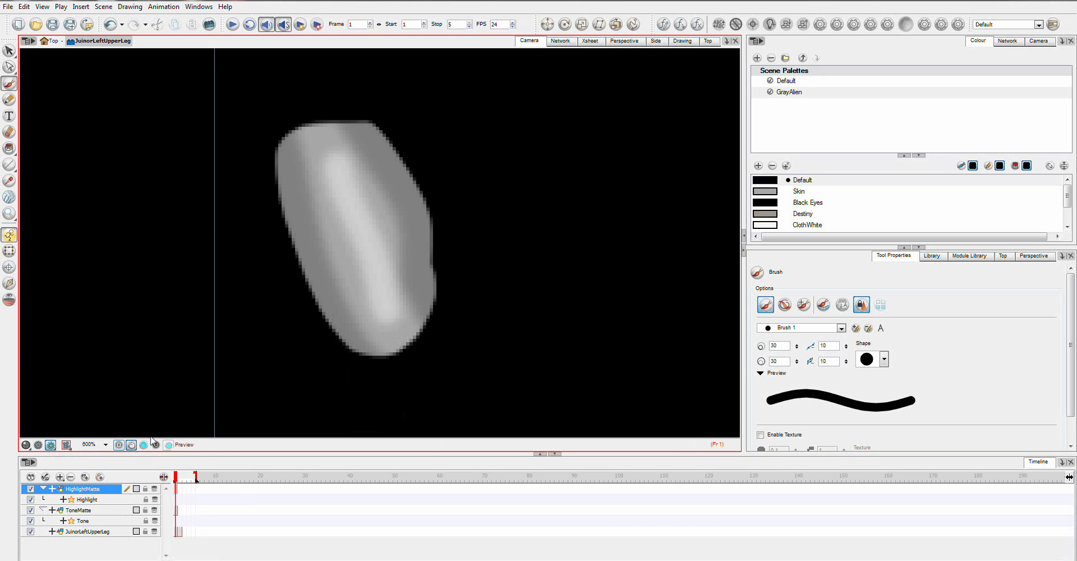
{"action": "double_click", "coordinate": [66, 490]}
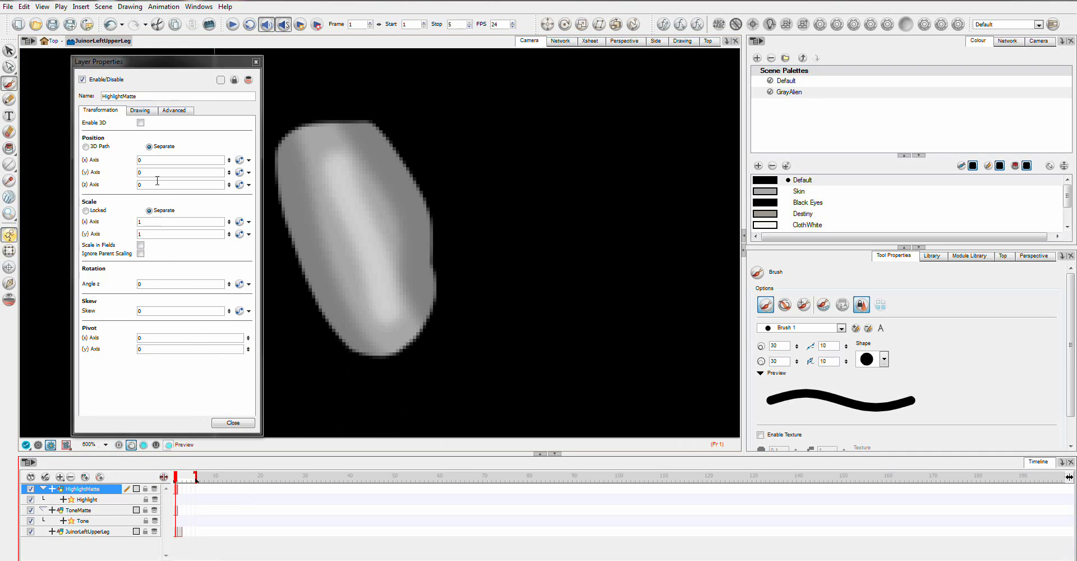
{"action": "left_click", "coordinate": [232, 423]}
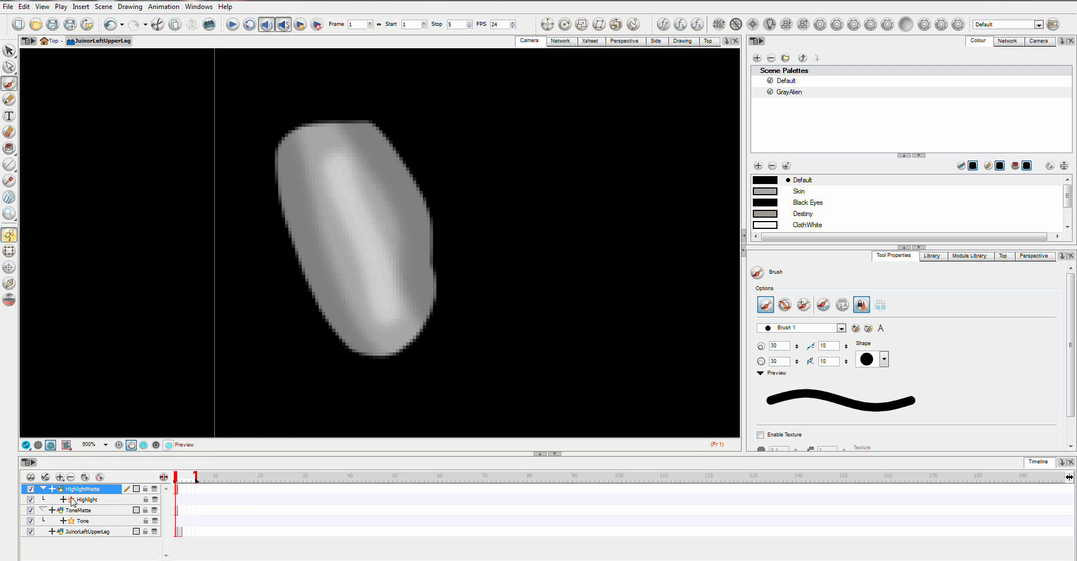
{"action": "double_click", "coordinate": [72, 500]}
{"action": "left_click_drag", "start_coordinate": [169, 248], "coordinate": [90, 250]}
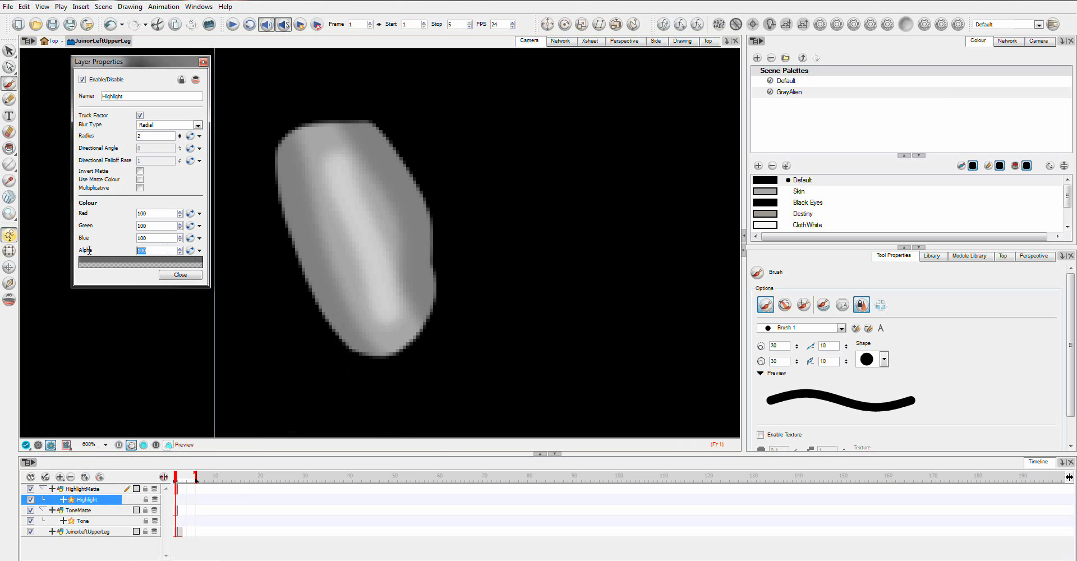
{"action": "type", "text": "60"}
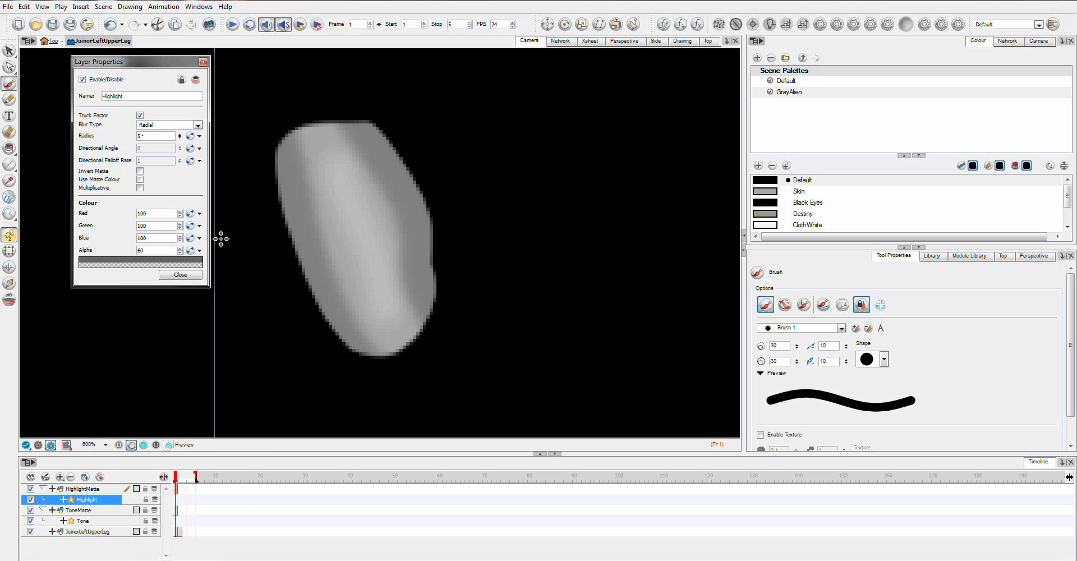
{"action": "left_click", "coordinate": [175, 275]}
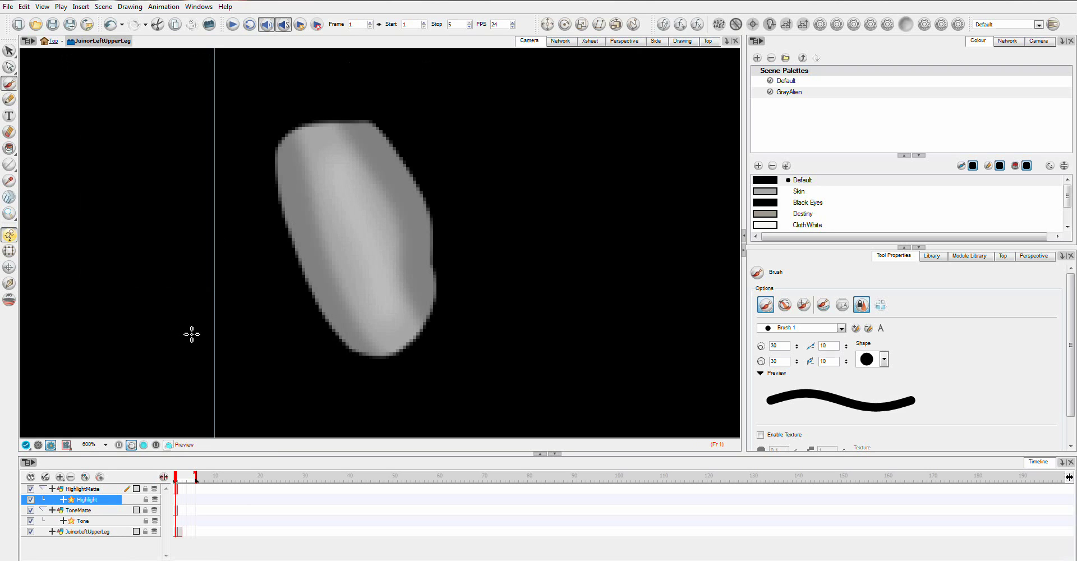
{"action": "double_click", "coordinate": [78, 521]}
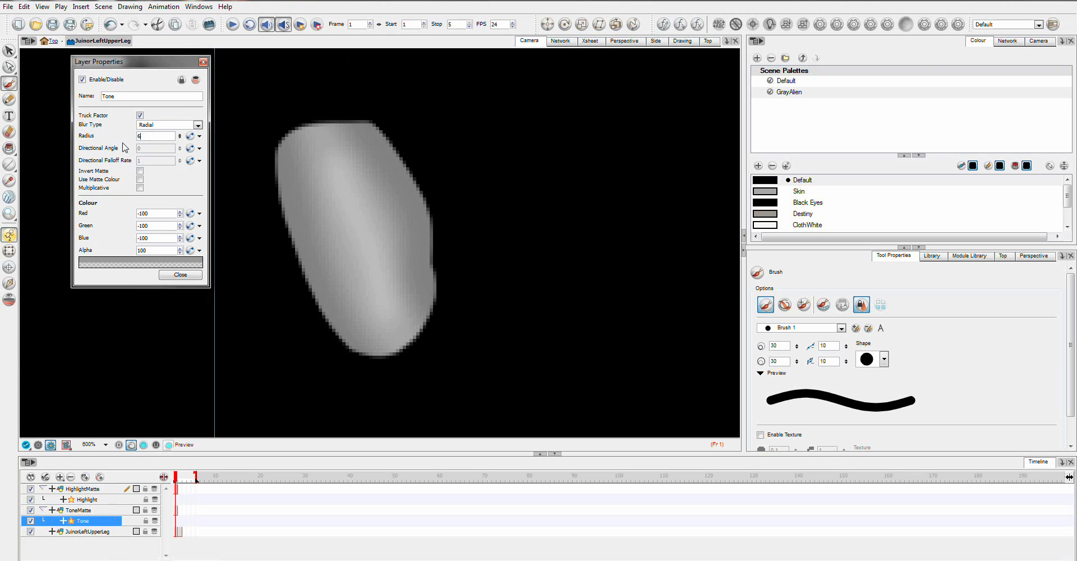
{"action": "left_click", "coordinate": [180, 275]}
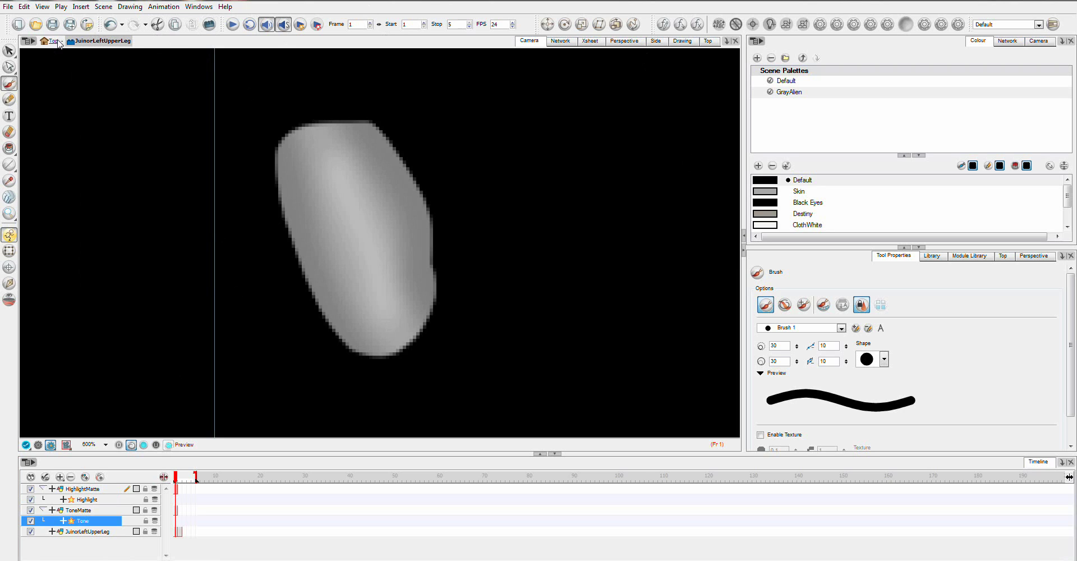
Set the JuniorLeftLowerLeg Tone blur radius to 5 and return to the top level
{"action": "left_click", "coordinate": [56, 42]}
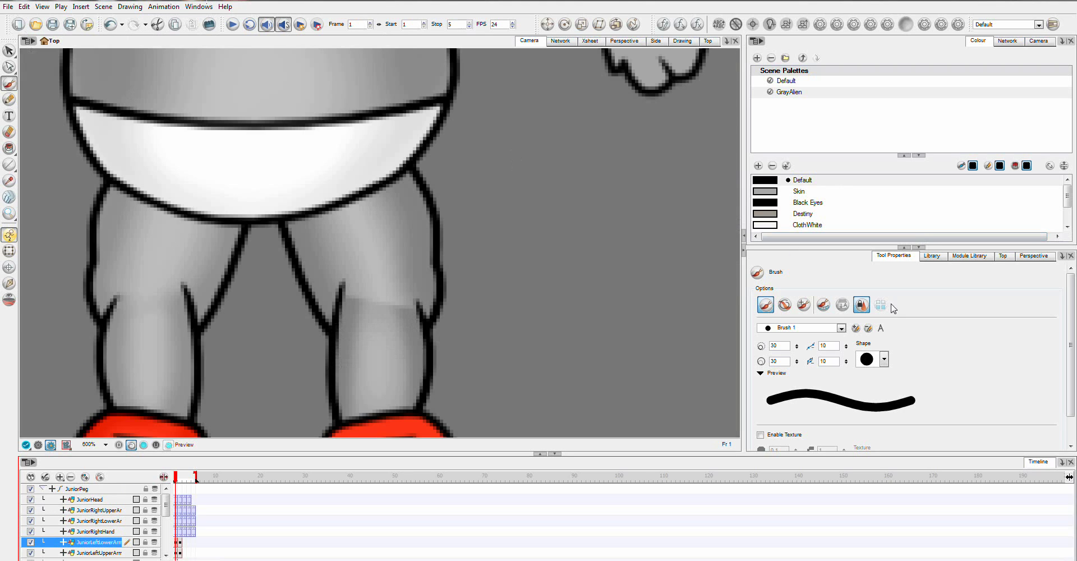
{"action": "left_click", "coordinate": [932, 256]}
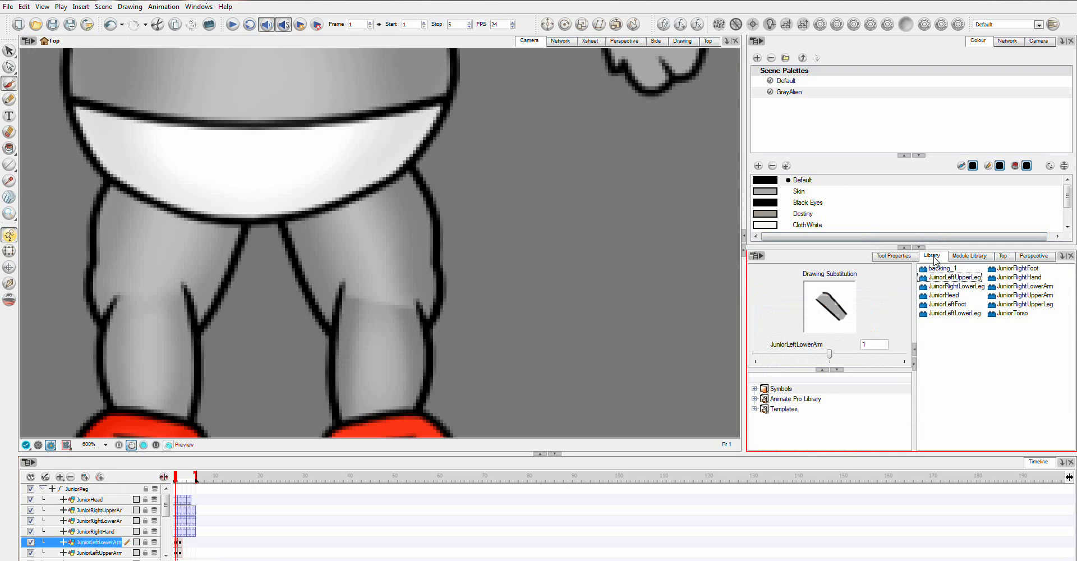
{"action": "double_click", "coordinate": [947, 313]}
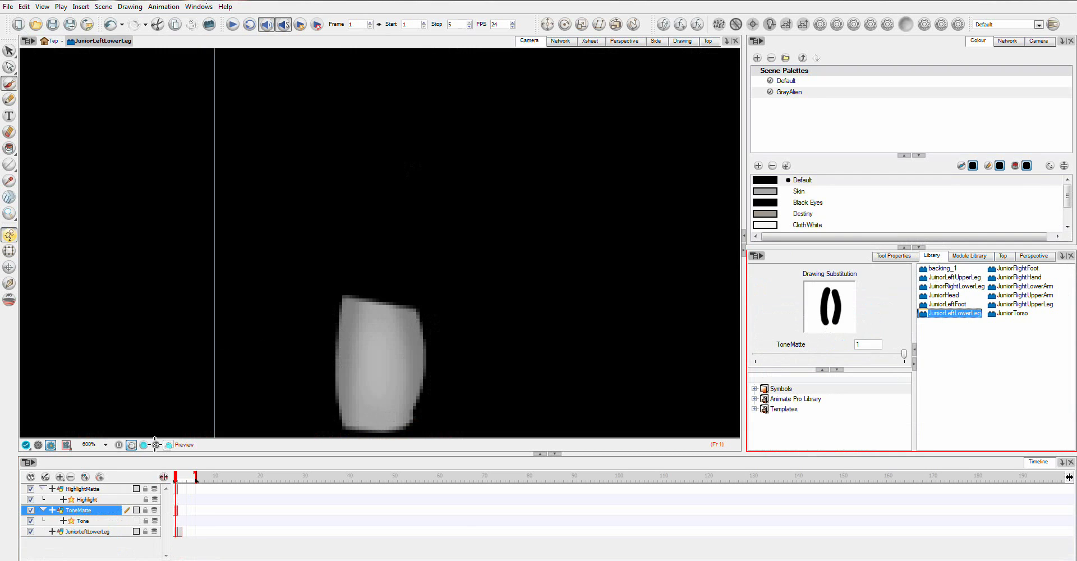
{"action": "double_click", "coordinate": [72, 521]}
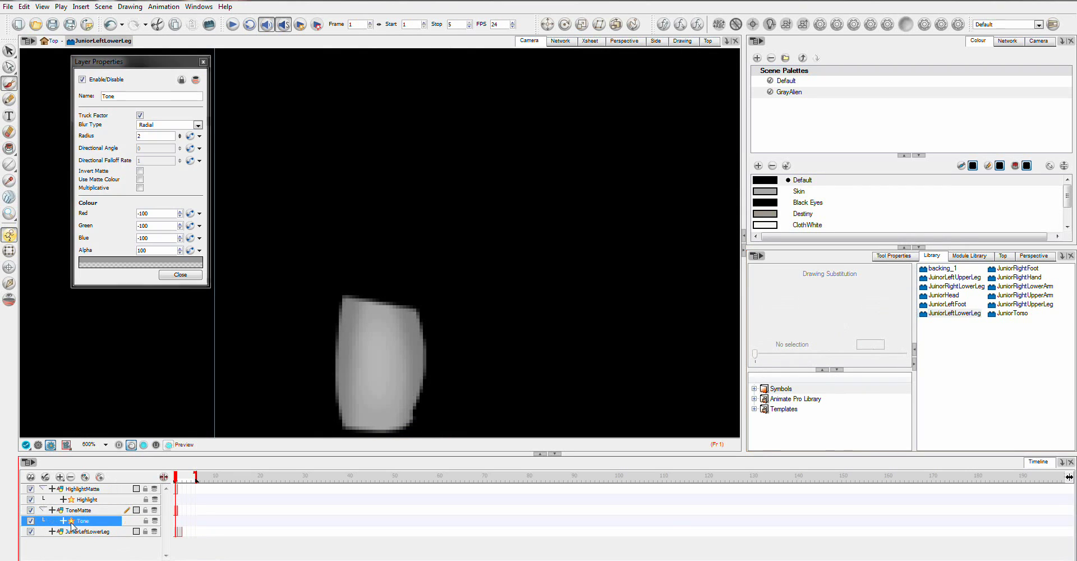
{"action": "double_click", "coordinate": [142, 136]}
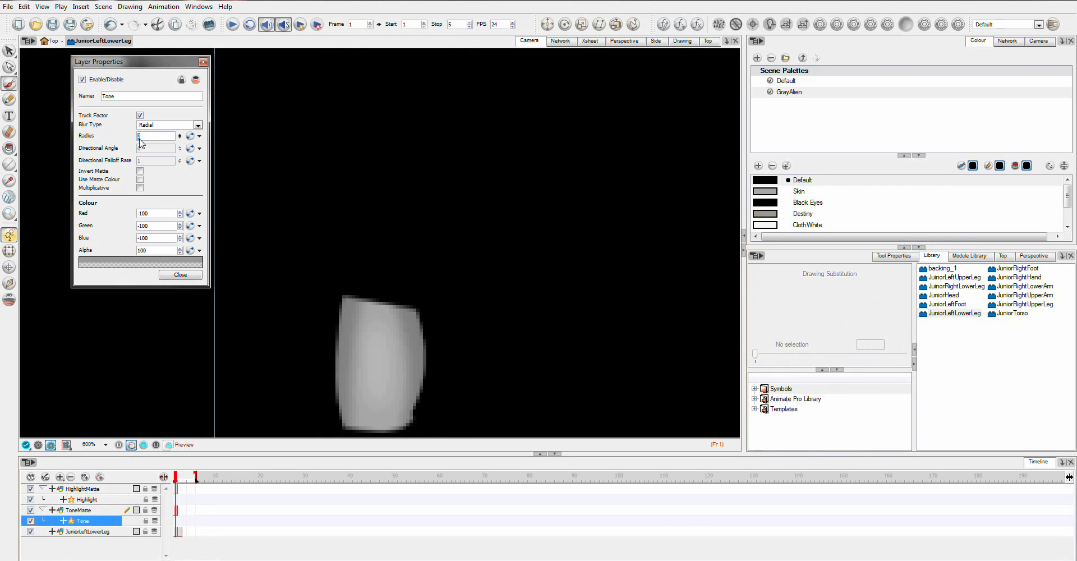
{"action": "left_click", "coordinate": [190, 276]}
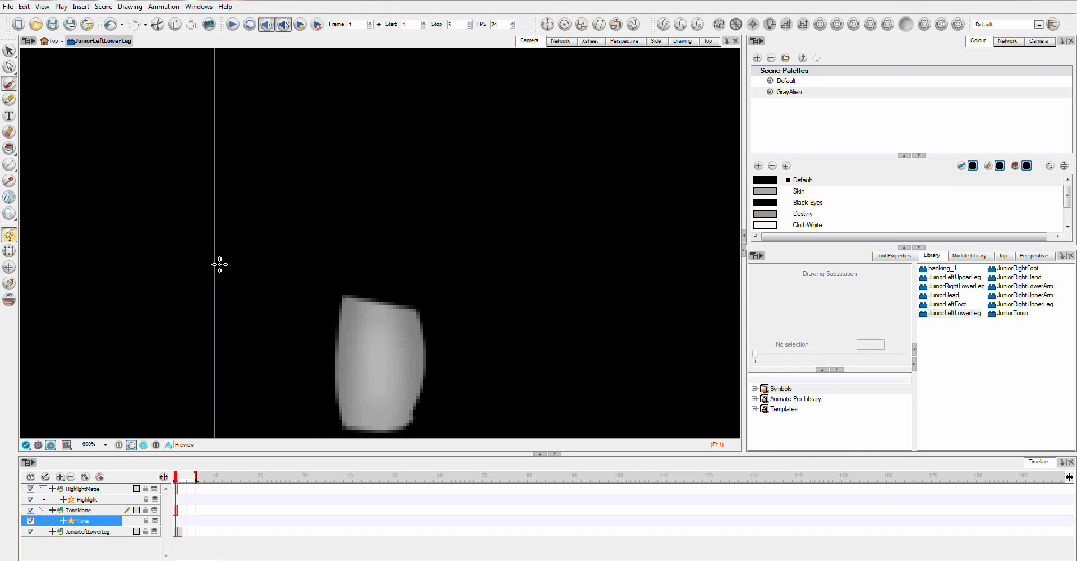
{"action": "left_click", "coordinate": [58, 41]}
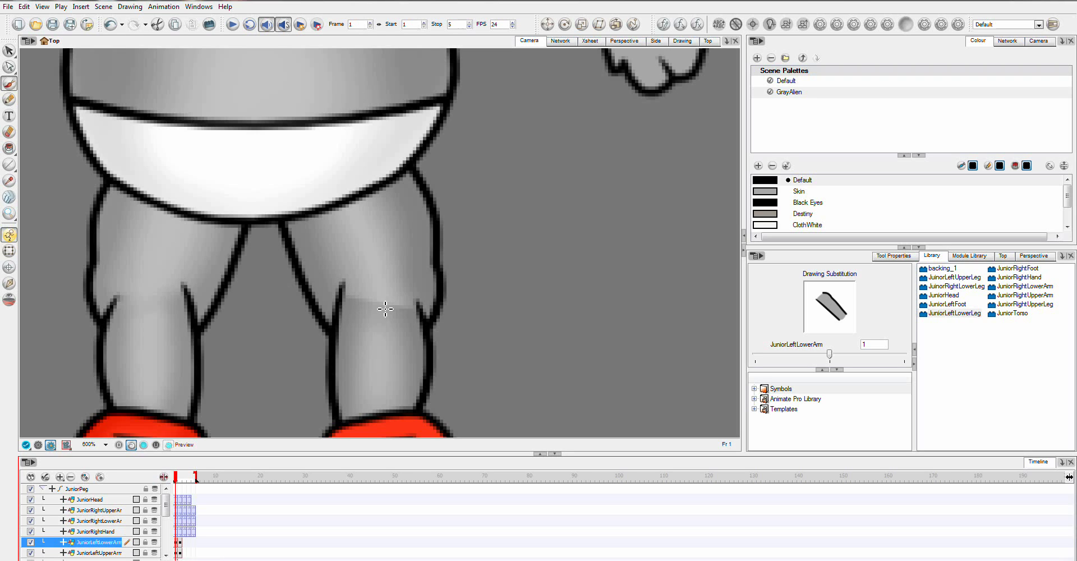
Re-enter the JuniorLeftLowerLeg symbol with render preview turned off
{"action": "left_click", "coordinate": [560, 41]}
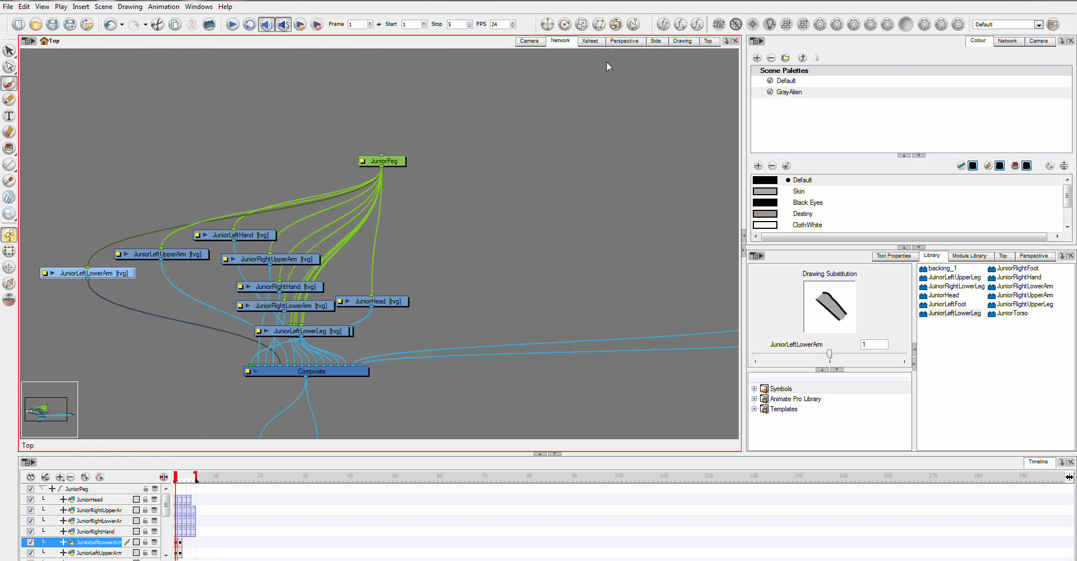
{"action": "left_click", "coordinate": [528, 41]}
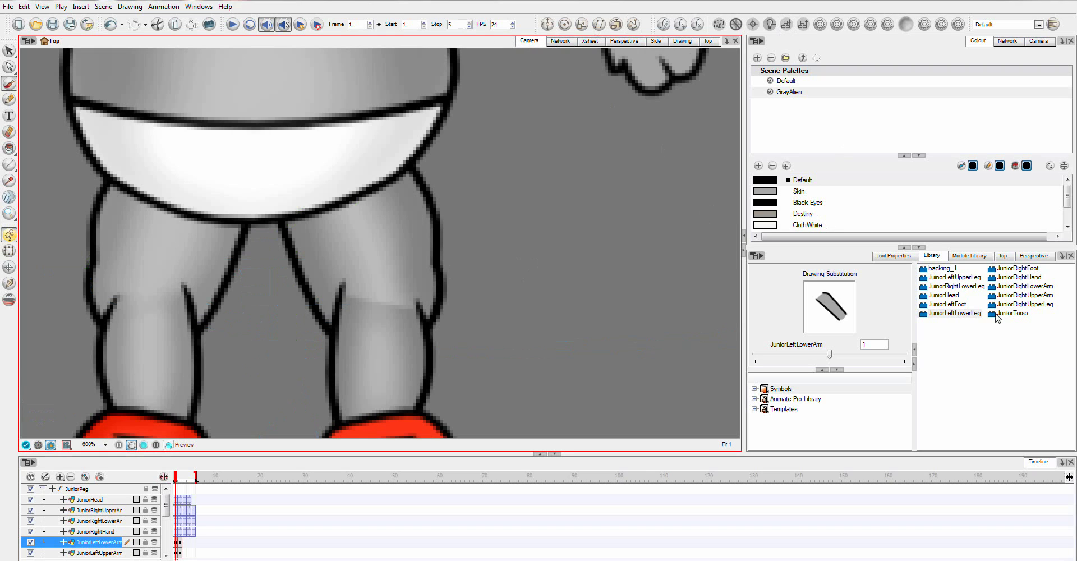
{"action": "double_click", "coordinate": [953, 313]}
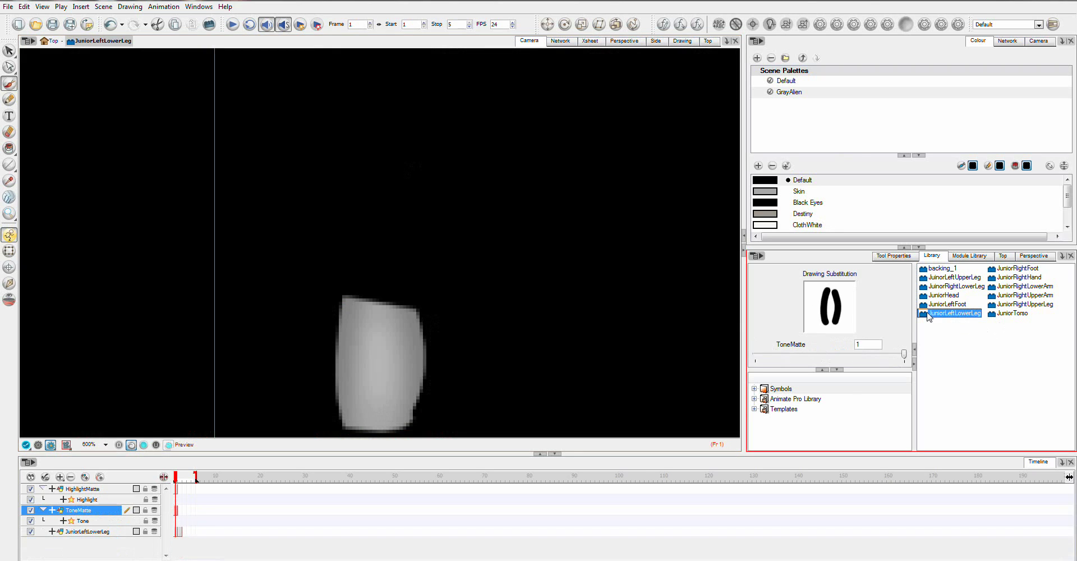
{"action": "left_click", "coordinate": [38, 445]}
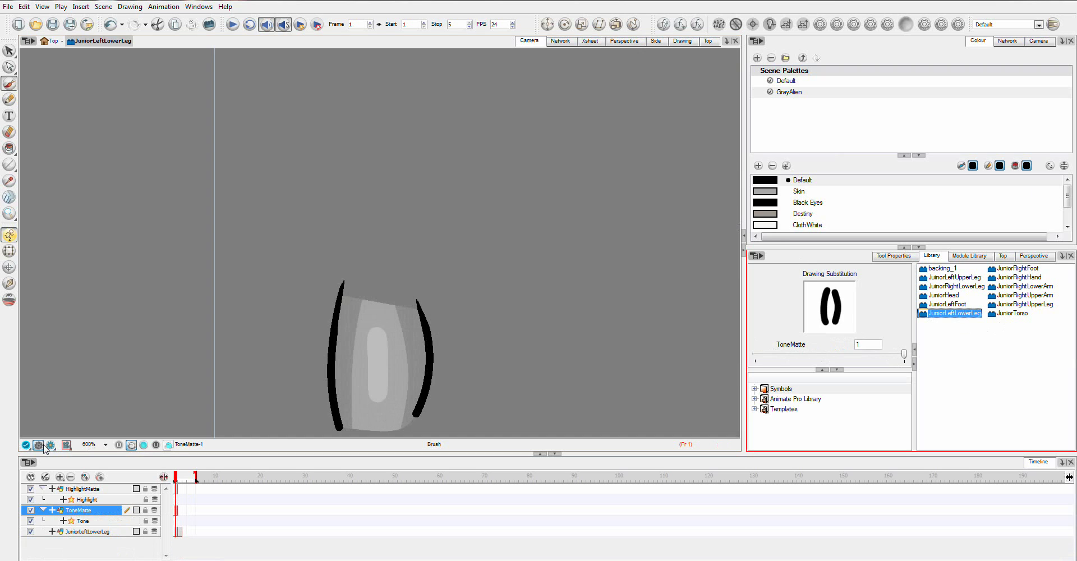
Select Blur-Variable from the full Module Library list and display the leg's network
{"action": "left_click", "coordinate": [969, 256]}
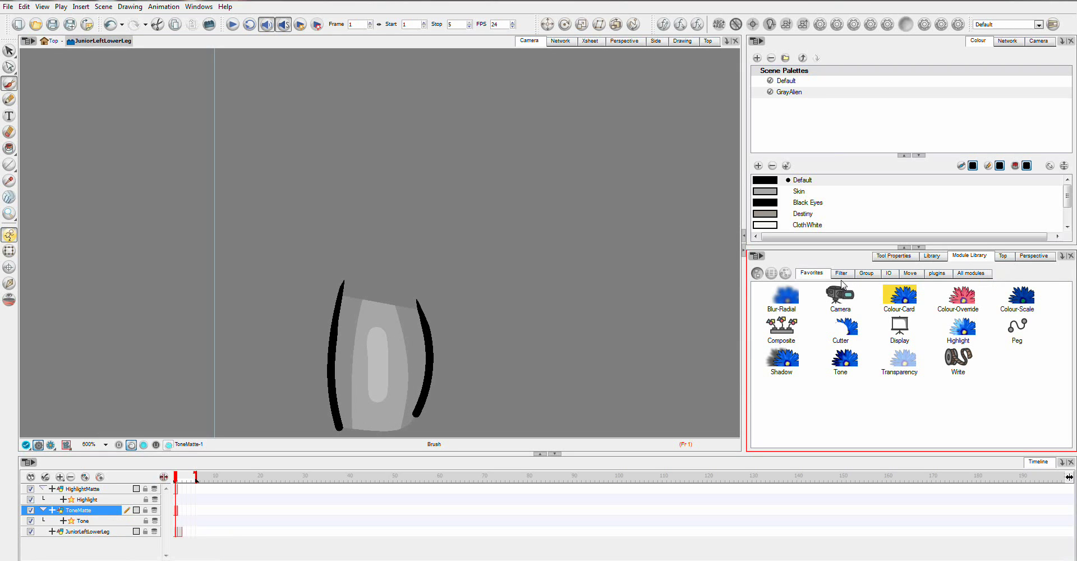
{"action": "left_click", "coordinate": [970, 273]}
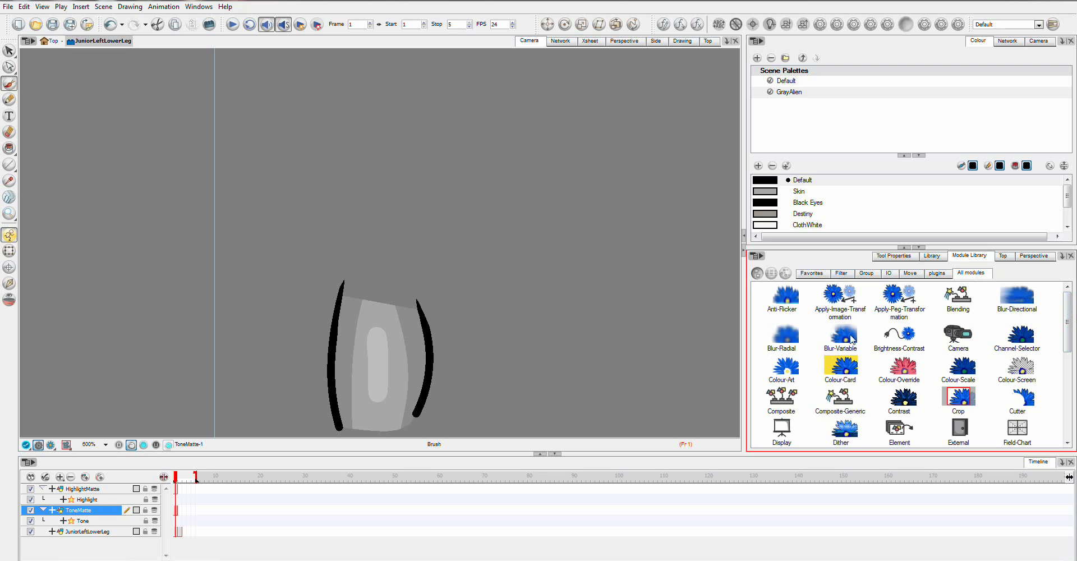
{"action": "left_click", "coordinate": [851, 339]}
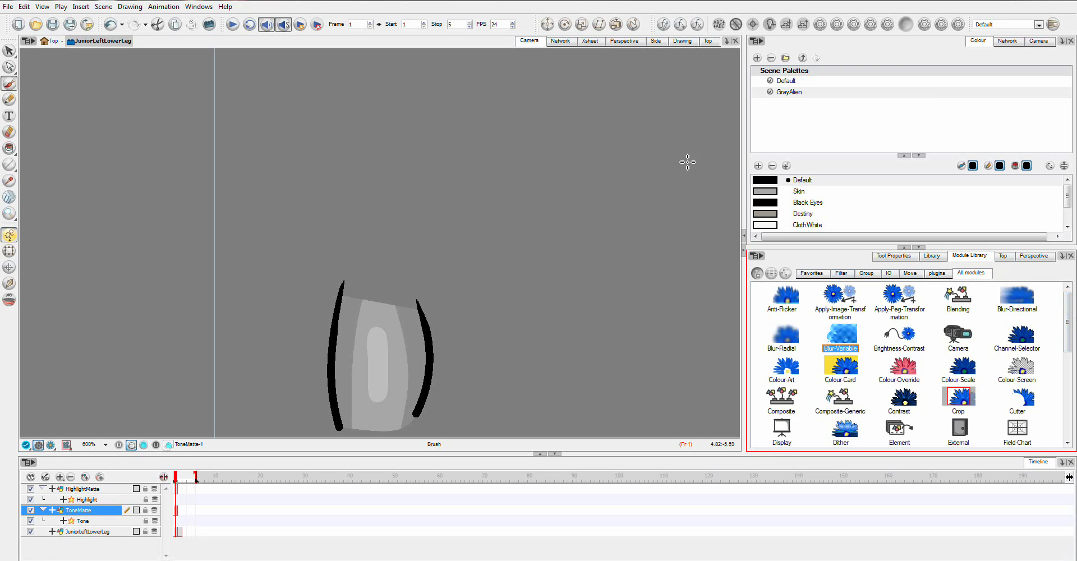
{"action": "left_click", "coordinate": [560, 41]}
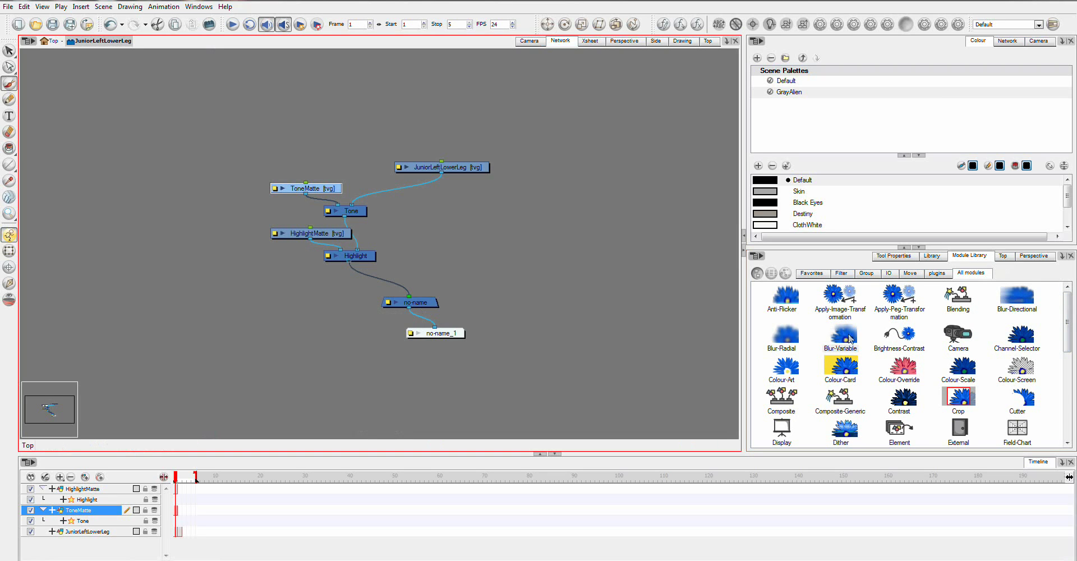
Add a Blur-Variable node beside Highlight and route Highlight through it into the composite
{"action": "left_click_drag", "start_coordinate": [851, 339], "coordinate": [429, 140]}
{"action": "left_click_drag", "start_coordinate": [304, 139], "coordinate": [344, 297]}
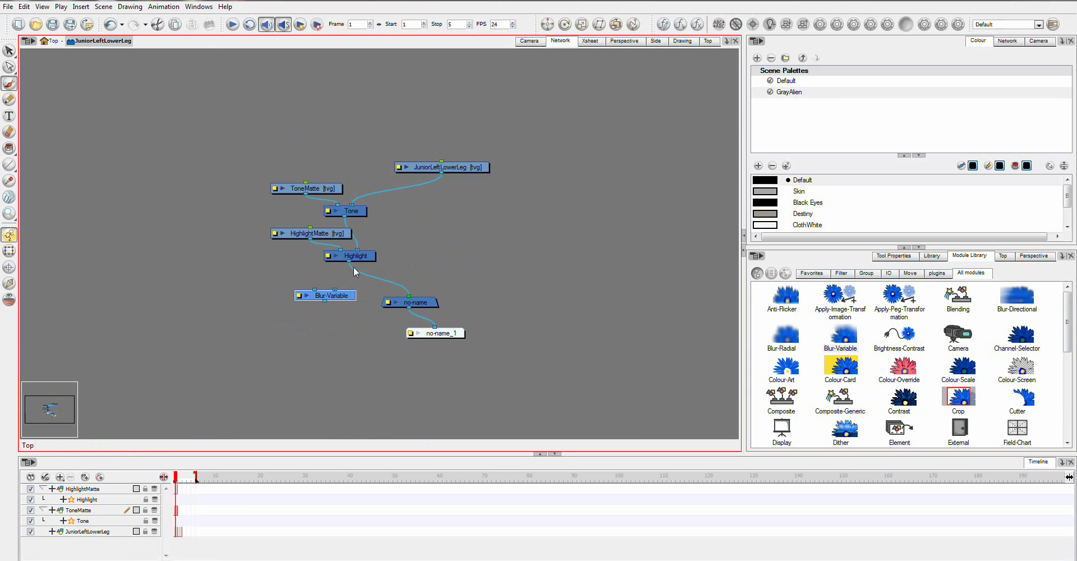
{"action": "mouse_move", "coordinate": [408, 296]}
{"action": "left_mouse_down"}
{"action": "mouse_move", "coordinate": [335, 289]}
{"action": "mouse_move", "coordinate": [409, 296]}
{"action": "left_mouse_up"}
{"action": "left_click_drag", "start_coordinate": [333, 299], "coordinate": [308, 293]}
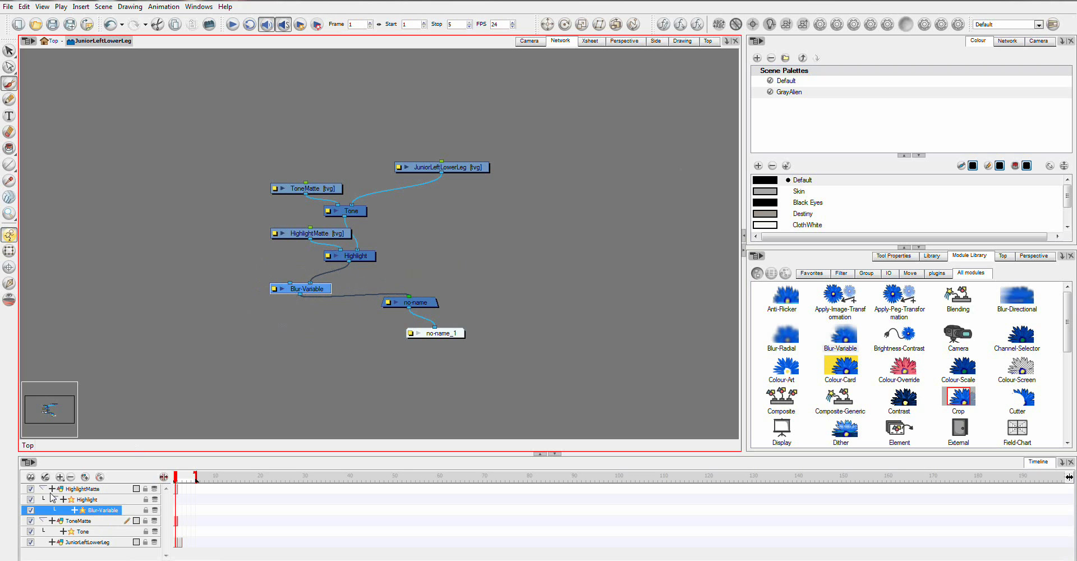
Add a new Drawing layer and connect it to Blur-Variable's matte input
{"action": "left_click", "coordinate": [59, 477]}
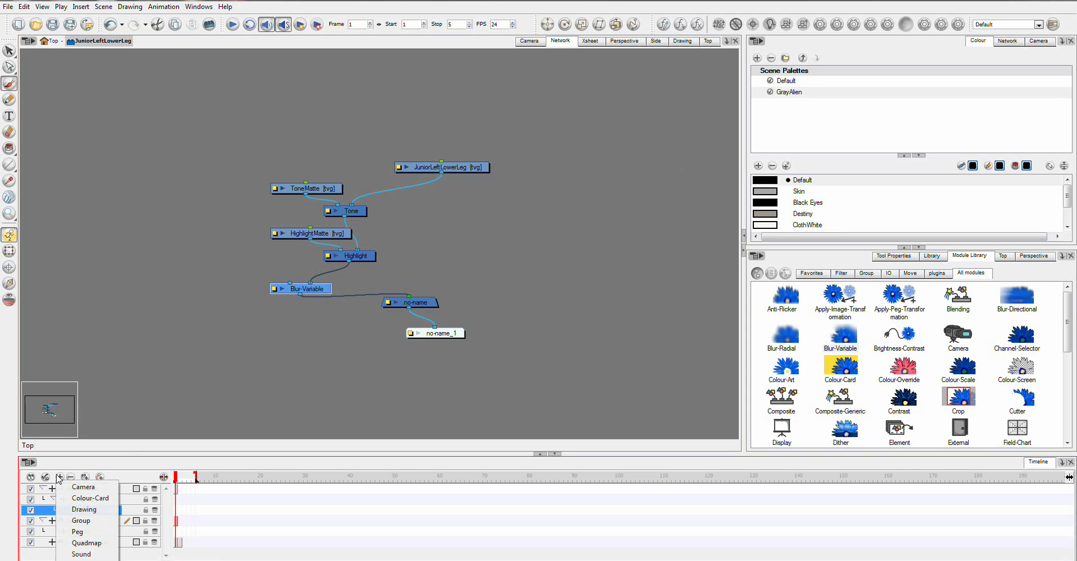
{"action": "left_click", "coordinate": [91, 513]}
{"action": "mouse_move", "coordinate": [287, 333]}
{"action": "left_mouse_down"}
{"action": "mouse_move", "coordinate": [143, 288]}
{"action": "mouse_move", "coordinate": [199, 252]}
{"action": "left_mouse_up"}
{"action": "left_click_drag", "start_coordinate": [143, 292], "coordinate": [289, 282]}
{"action": "left_click_drag", "start_coordinate": [173, 287], "coordinate": [232, 260]}
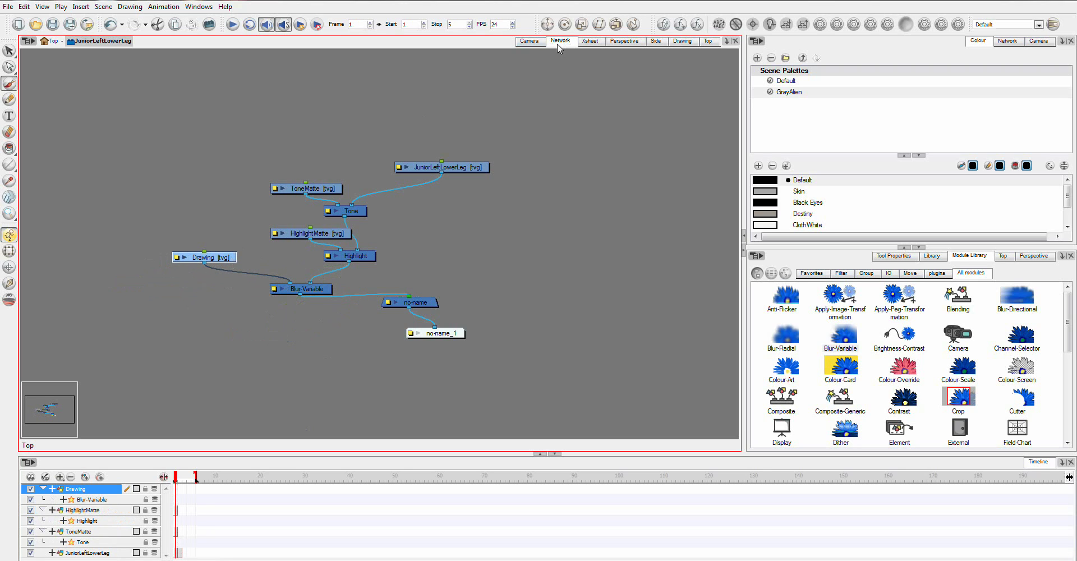
Paint a thick black stroke across the knee on frame 1 of the Drawing layer
{"action": "left_click", "coordinate": [529, 41]}
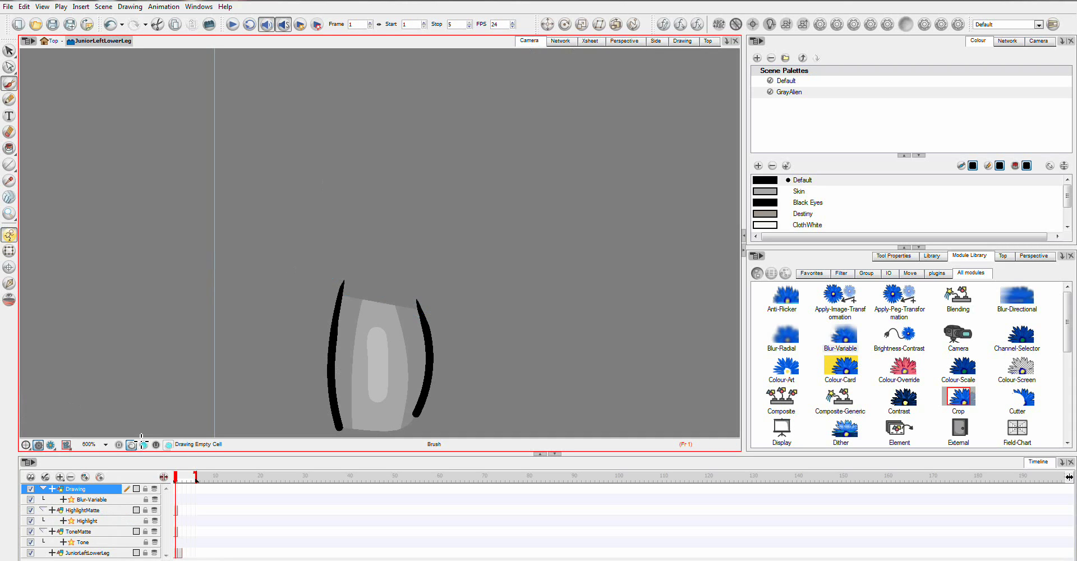
{"action": "left_click", "coordinate": [177, 492]}
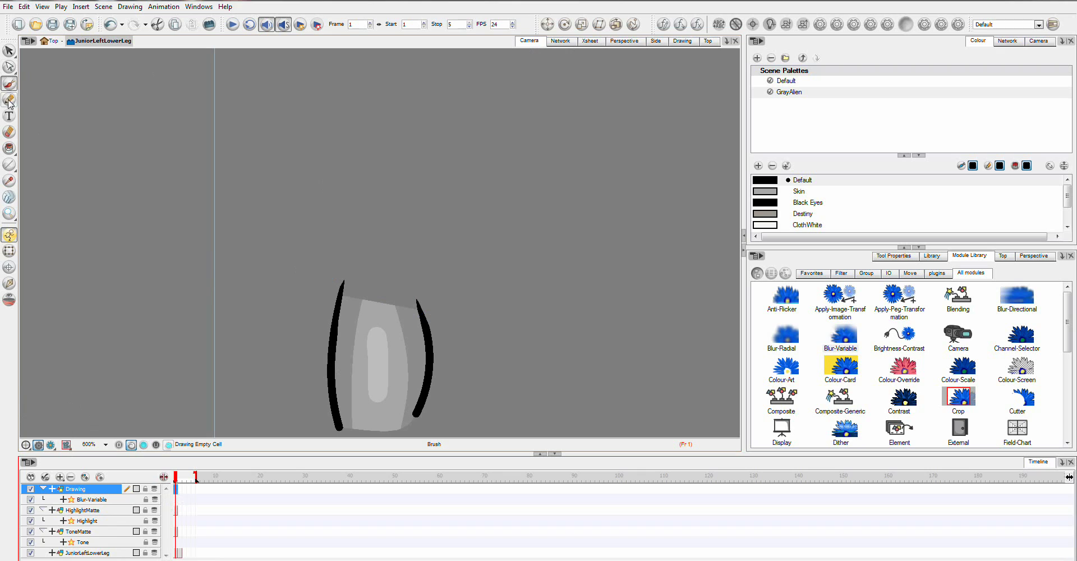
{"action": "left_click_drag", "start_coordinate": [357, 300], "coordinate": [406, 306]}
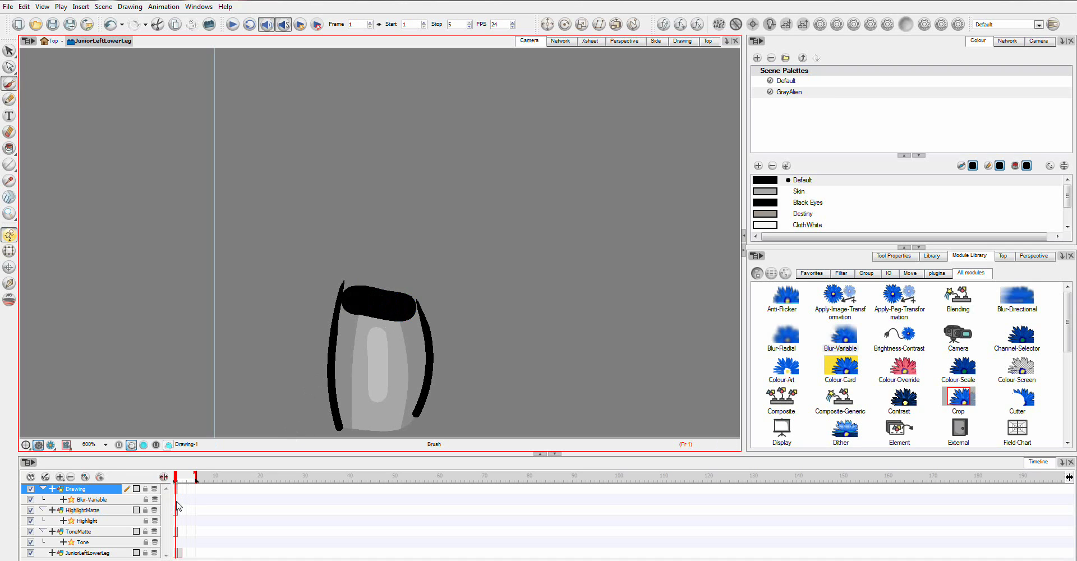
{"action": "left_click", "coordinate": [177, 500]}
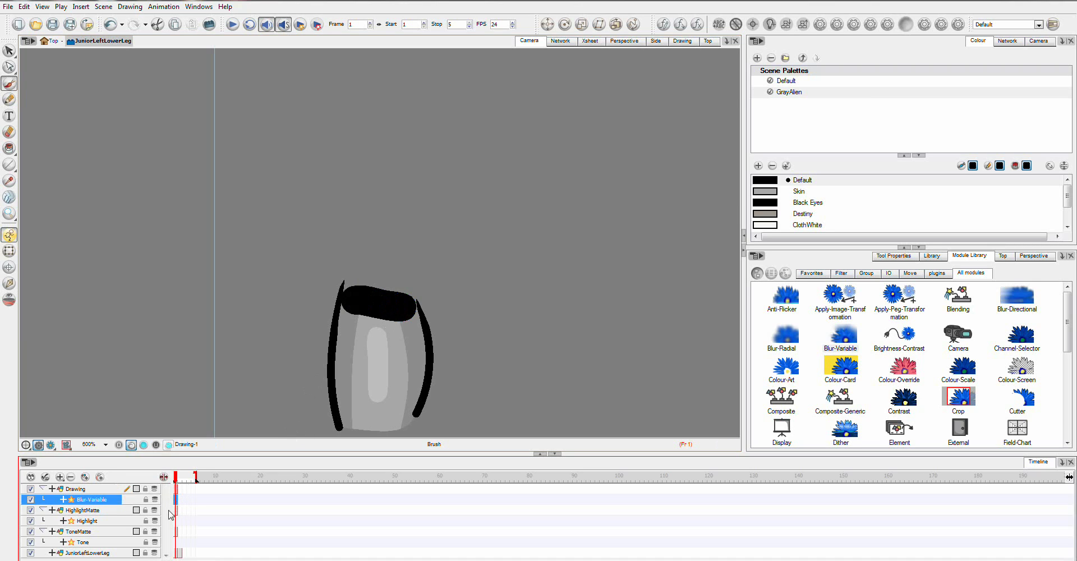
Turn on Render Preview and raise the Blur-Variable Black and White radius values from 0
{"action": "double_click", "coordinate": [73, 501]}
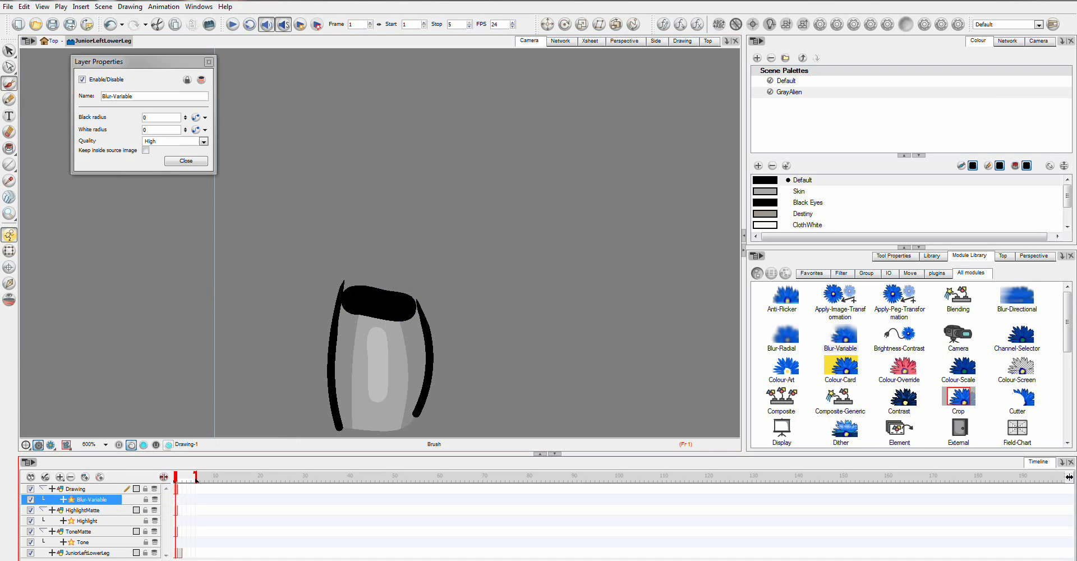
{"action": "left_click", "coordinate": [51, 445]}
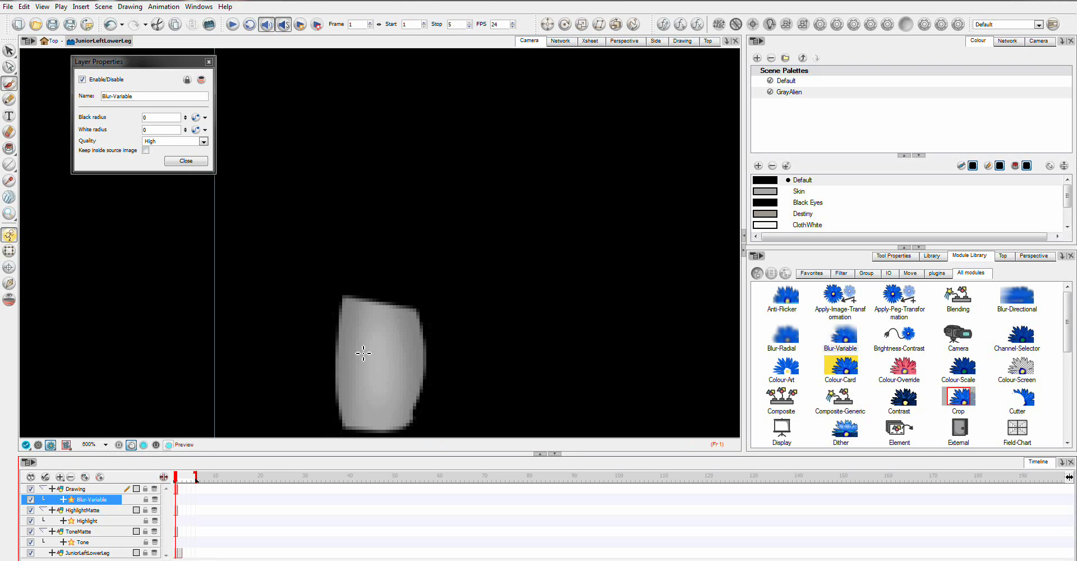
{"action": "left_click", "coordinate": [151, 118]}
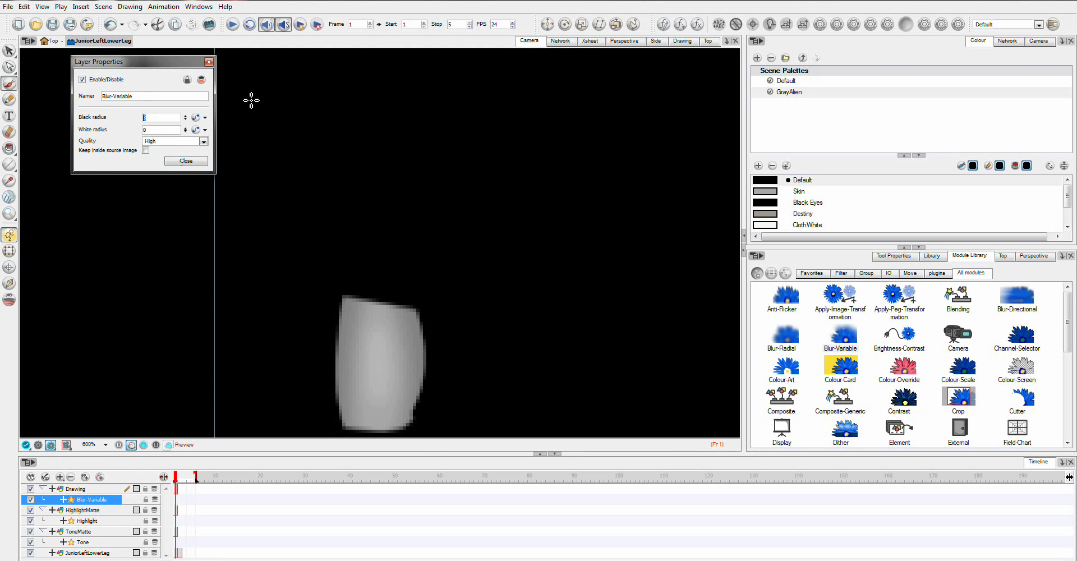
{"action": "key", "text": "Return"}
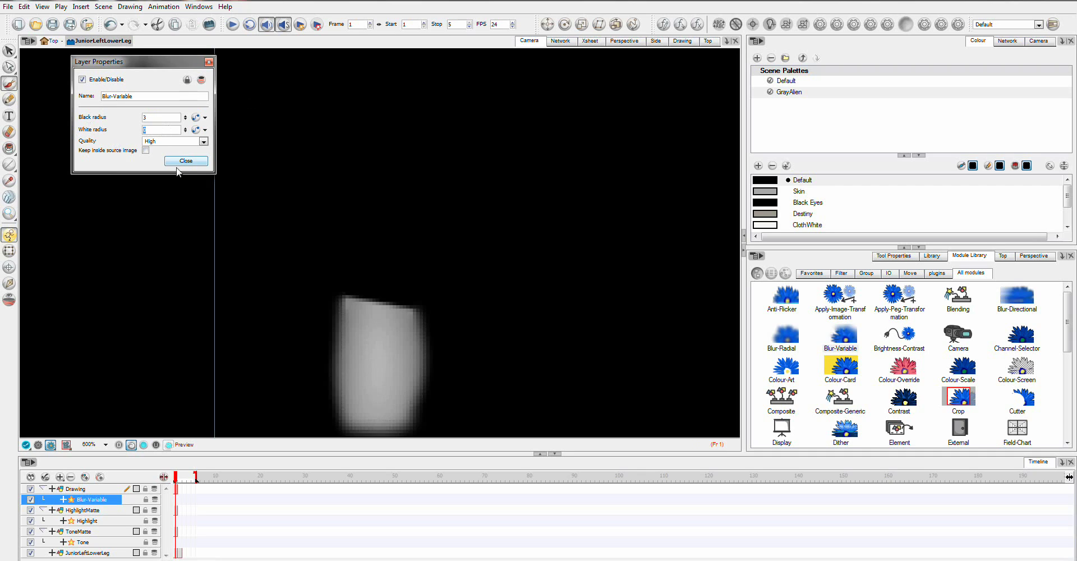
{"action": "left_click", "coordinate": [186, 161]}
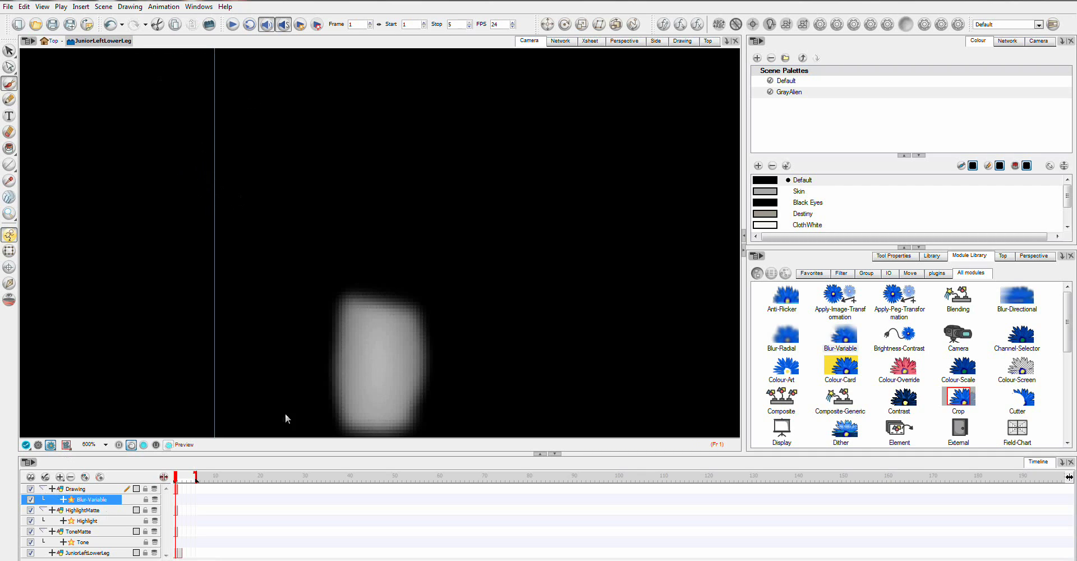
Lower the Blur-Variable Black radius value
{"action": "double_click", "coordinate": [72, 501]}
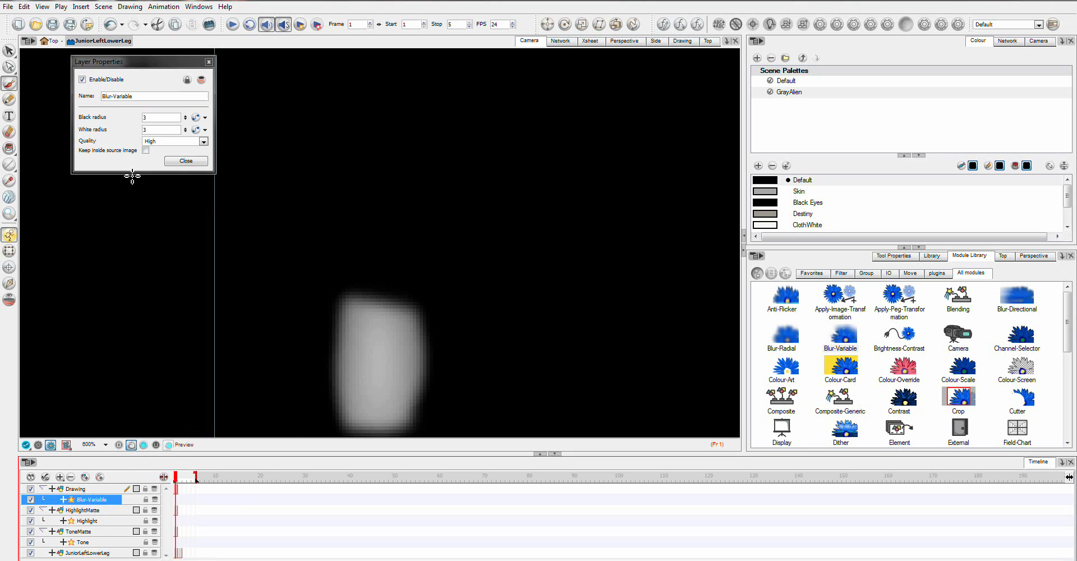
{"action": "double_click", "coordinate": [143, 119]}
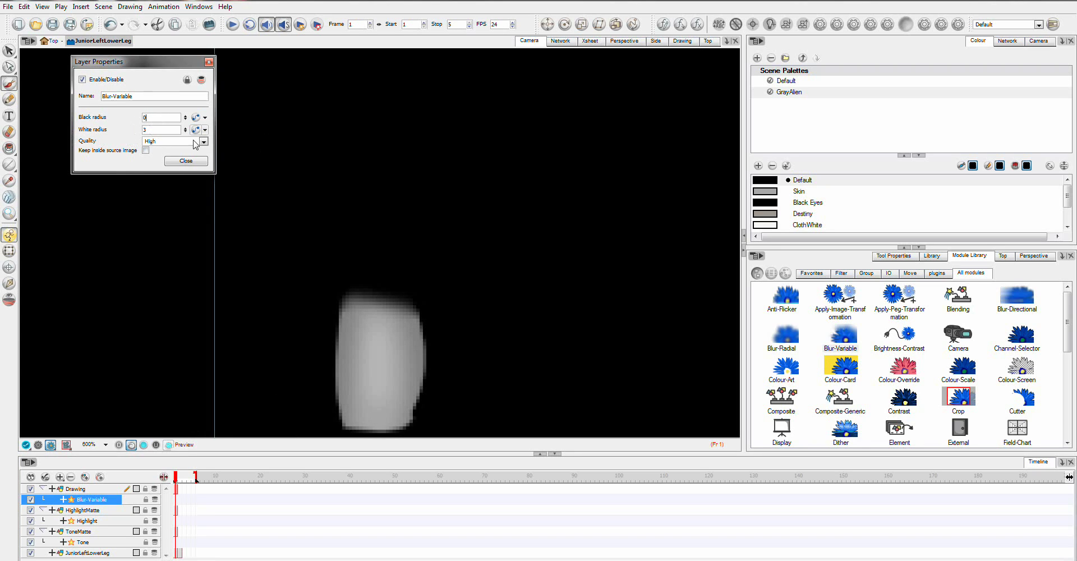
{"action": "left_click", "coordinate": [202, 163]}
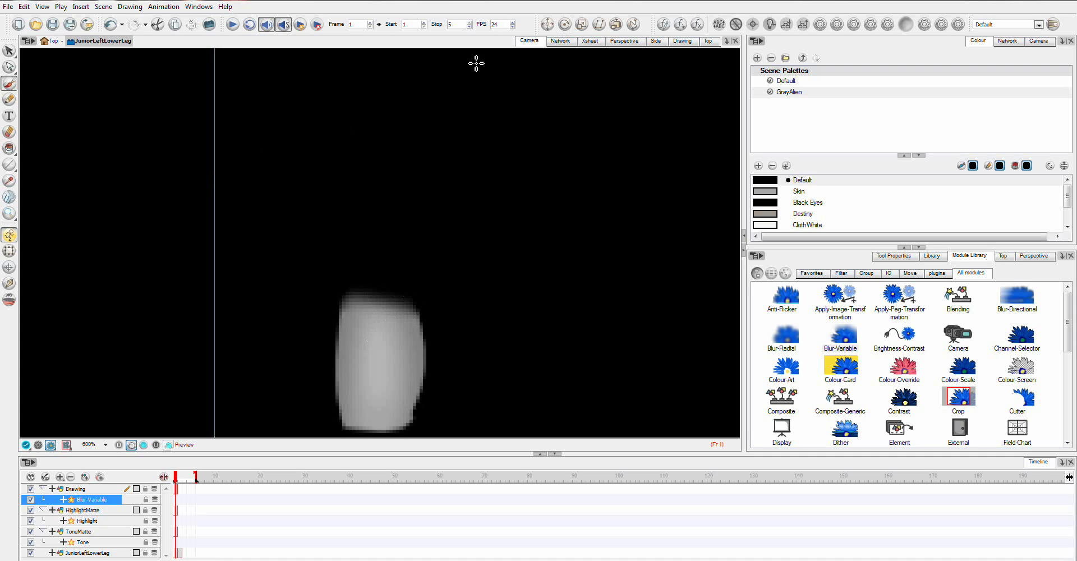
Go back to the Top level to view the rendered legs
{"action": "left_click", "coordinate": [54, 42]}
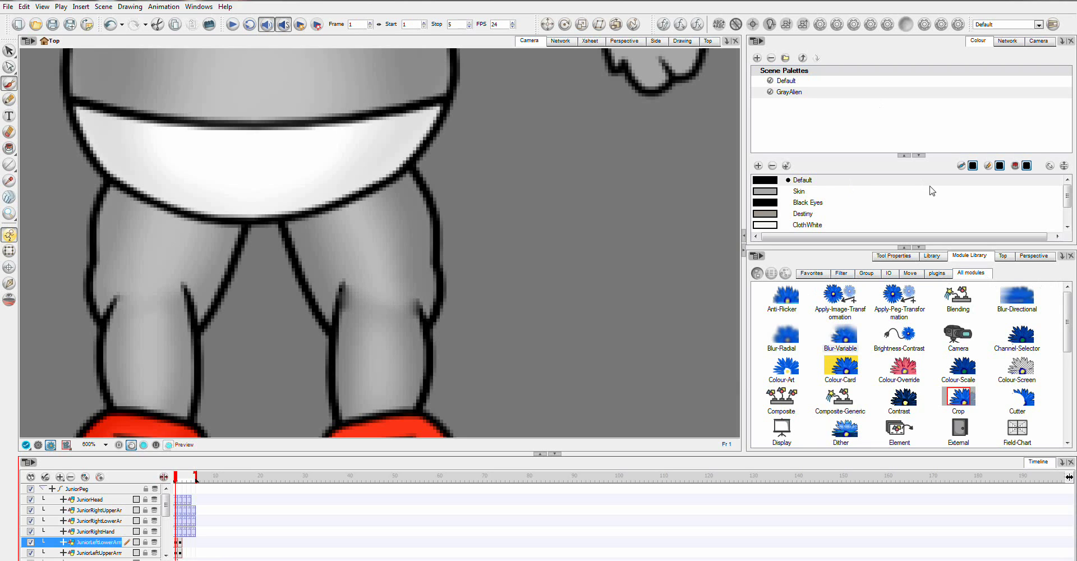
Open the JuniorLeftLowerLeg symbol from the Library and test-erase the knee stroke, undoing it
{"action": "left_click", "coordinate": [931, 256]}
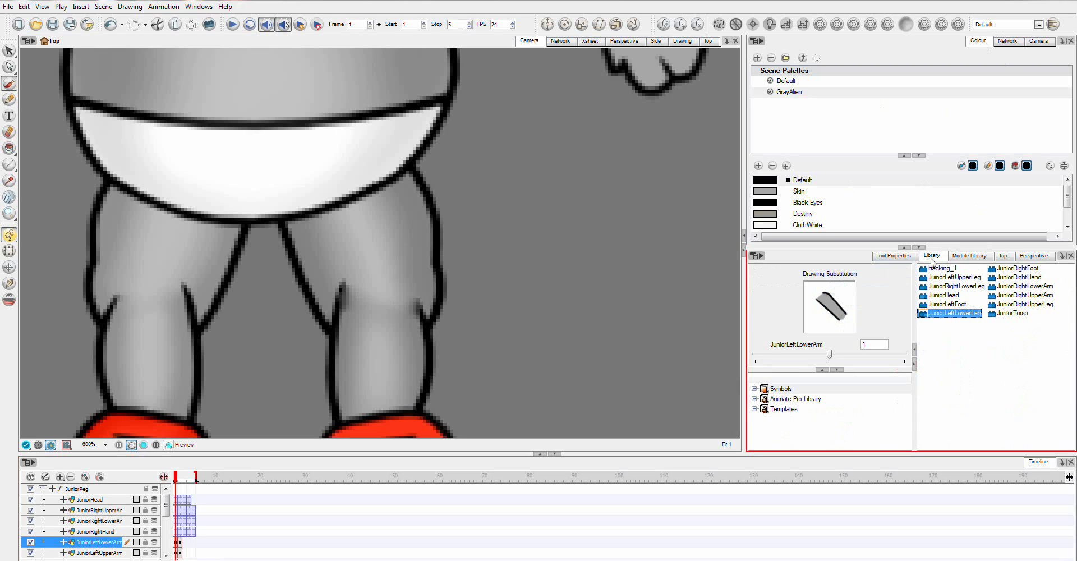
{"action": "double_click", "coordinate": [926, 315]}
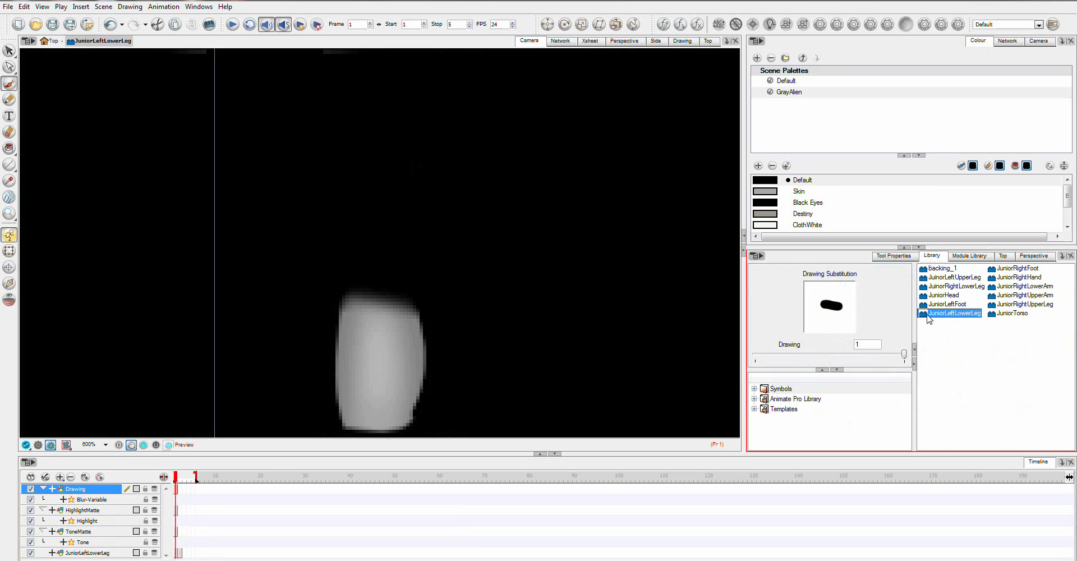
{"action": "left_click", "coordinate": [10, 133]}
{"action": "left_click", "coordinate": [38, 444]}
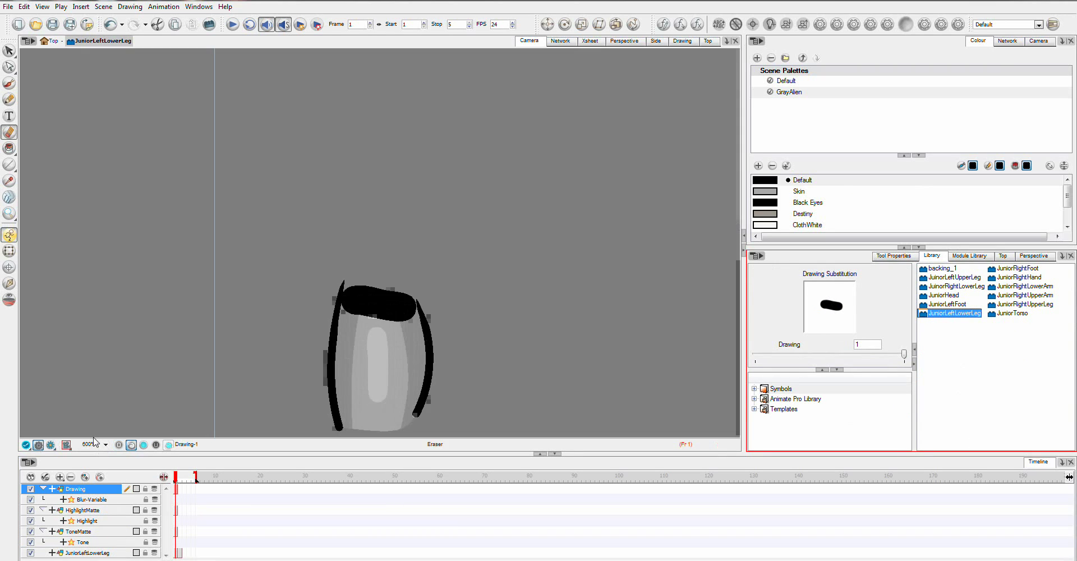
{"action": "left_click_drag", "start_coordinate": [339, 296], "coordinate": [335, 303]}
{"action": "key", "text": "ctrl+z"}
Set the eraser size to 20 and trim the black mask clear of the side outlines
{"action": "left_click", "coordinate": [897, 255]}
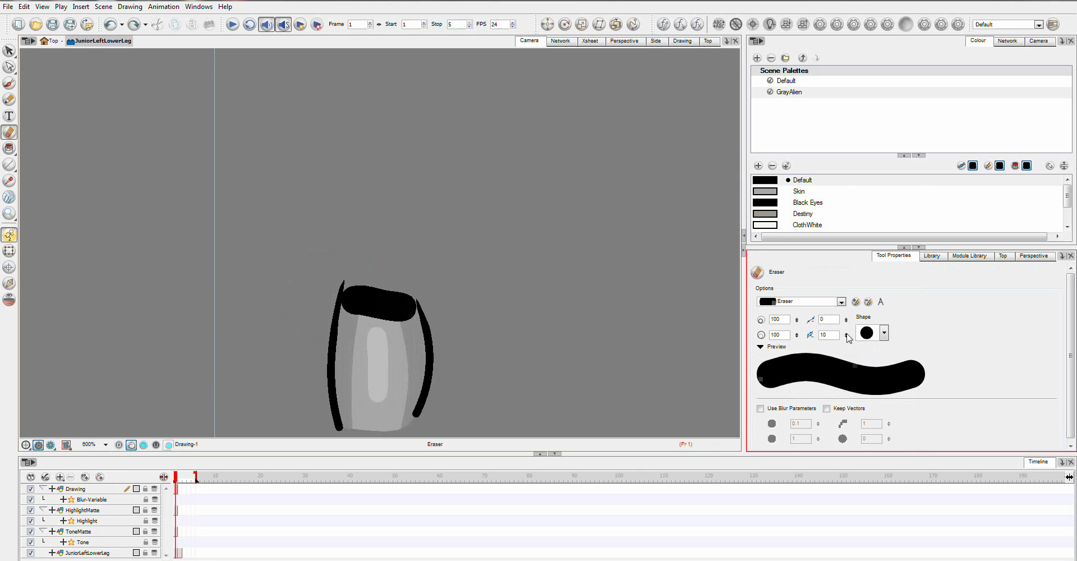
{"action": "left_click", "coordinate": [760, 334]}
{"action": "type", "text": "20"}
{"action": "key", "text": "Return"}
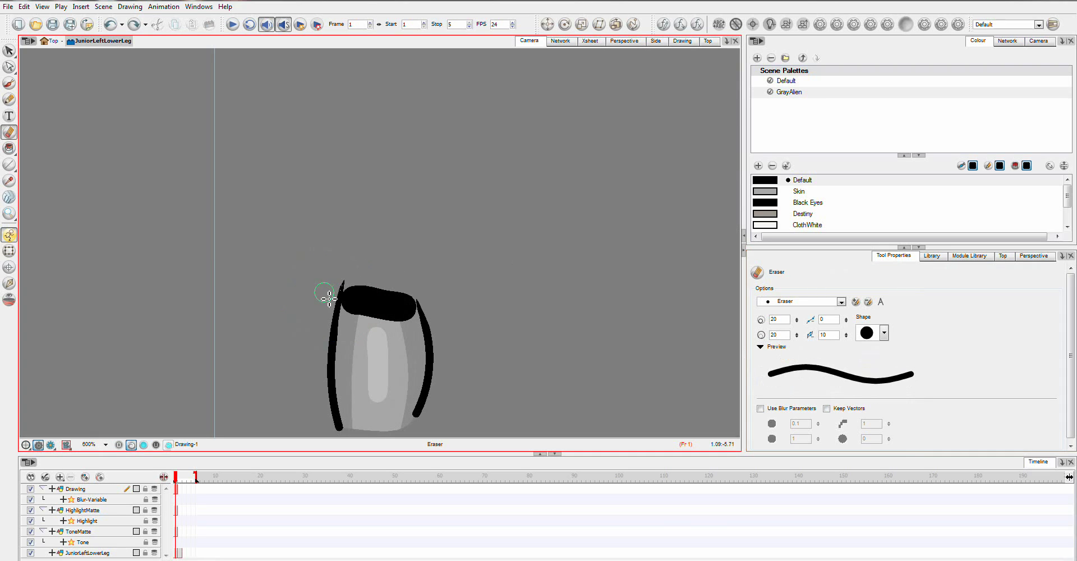
{"action": "mouse_move", "coordinate": [338, 294]}
{"action": "left_mouse_down"}
{"action": "mouse_move", "coordinate": [336, 311]}
{"action": "mouse_move", "coordinate": [342, 298]}
{"action": "left_mouse_up"}
{"action": "key", "text": "ctrl+z"}
{"action": "key", "text": "ctrl+z"}
{"action": "left_click_drag", "start_coordinate": [421, 294], "coordinate": [427, 311]}
{"action": "key", "text": "ctrl+z"}
Check the blur in Render Preview and return to the Top-level character
{"action": "left_click", "coordinate": [51, 446]}
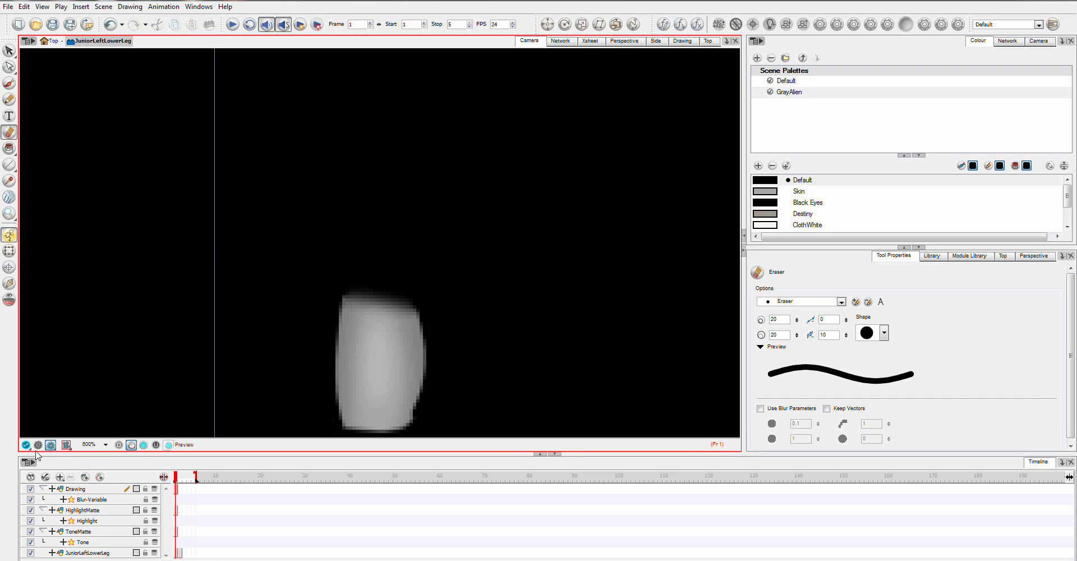
{"action": "left_click", "coordinate": [38, 444]}
{"action": "left_click", "coordinate": [52, 41]}
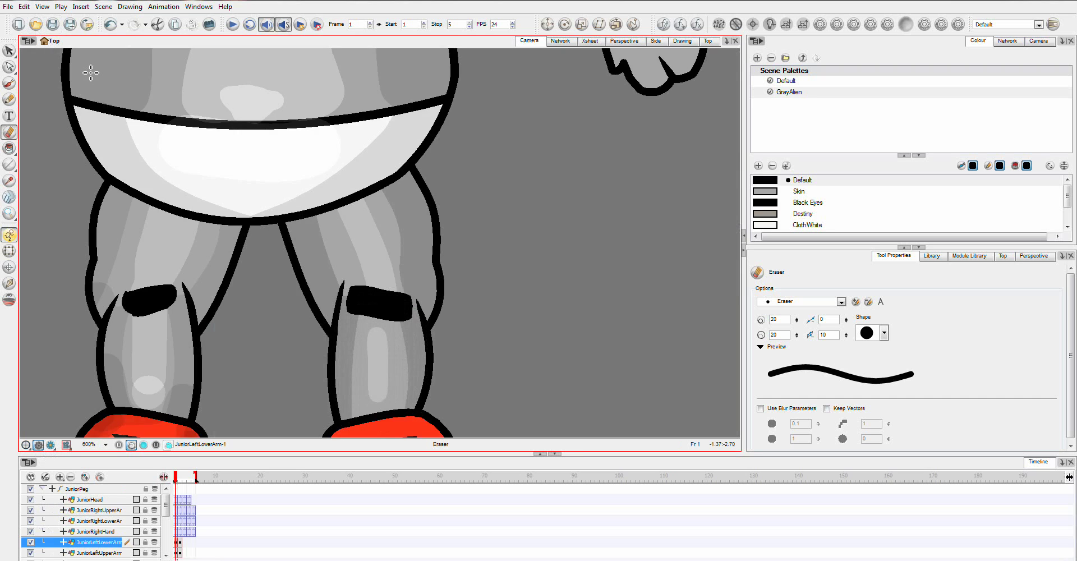
Render a preview of the grey alien, check the legs up close, and frame the whole character
{"action": "left_click", "coordinate": [51, 449]}
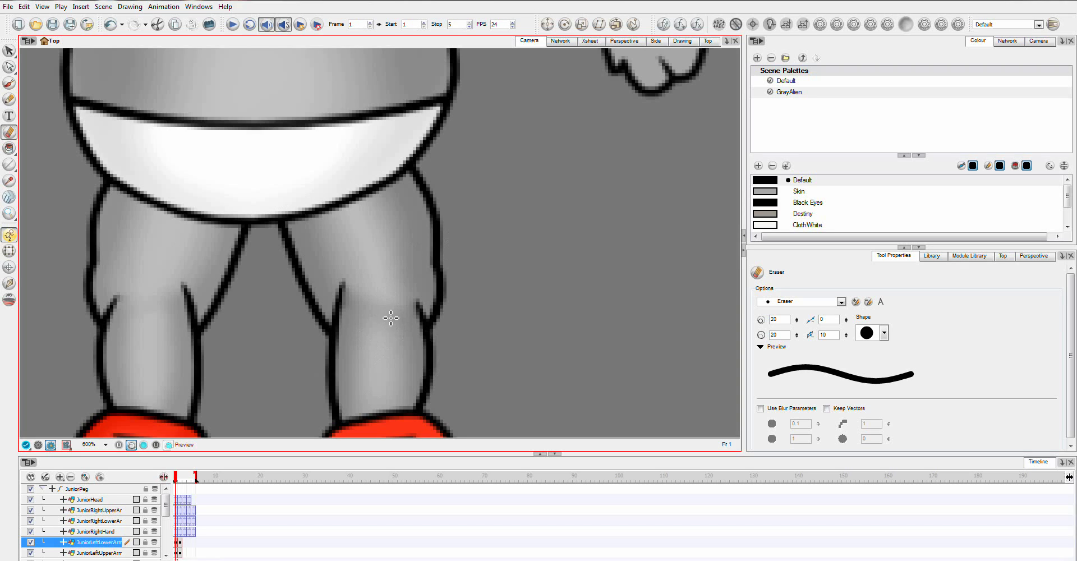
{"action": "key", "text": "2"}
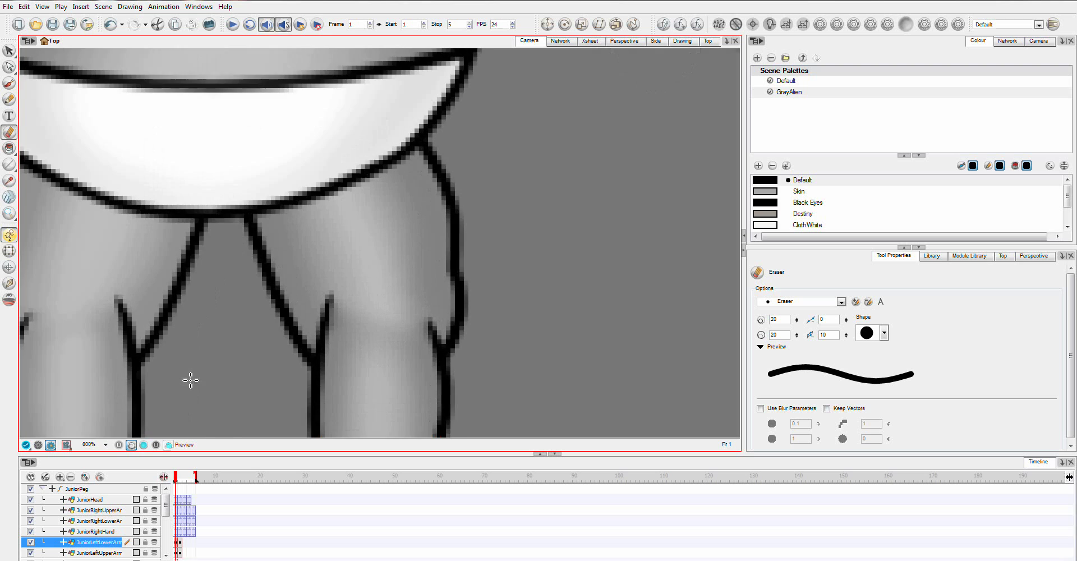
{"action": "key", "text": "1"}
{"action": "key", "text": "1"}
{"action": "key", "text": "1"}
{"action": "key", "text": "1"}
{"action": "key", "text": "1"}
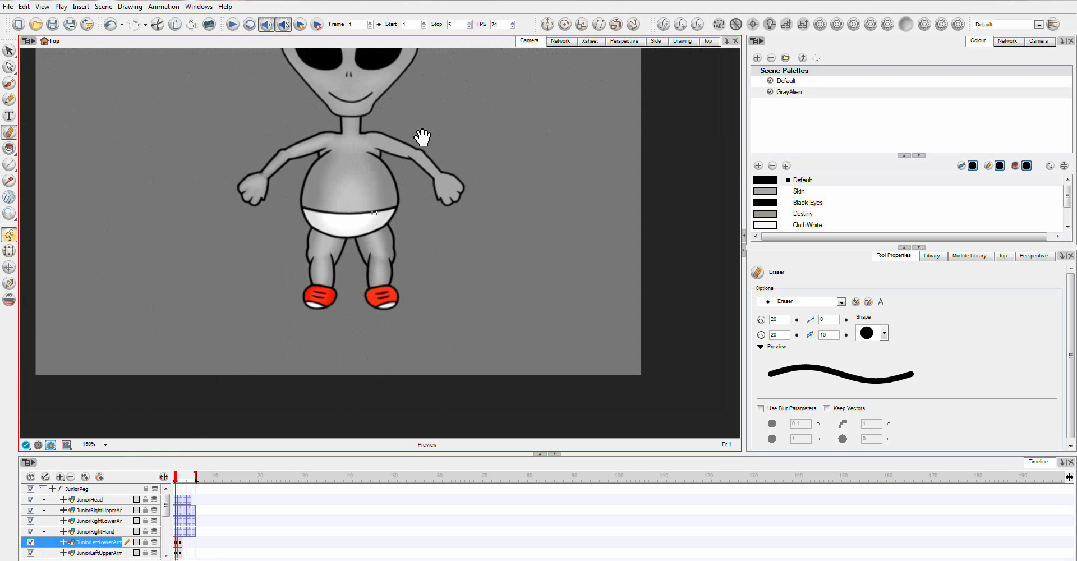
{"action": "left_click_drag", "start_coordinate": [422, 137], "coordinate": [412, 259]}
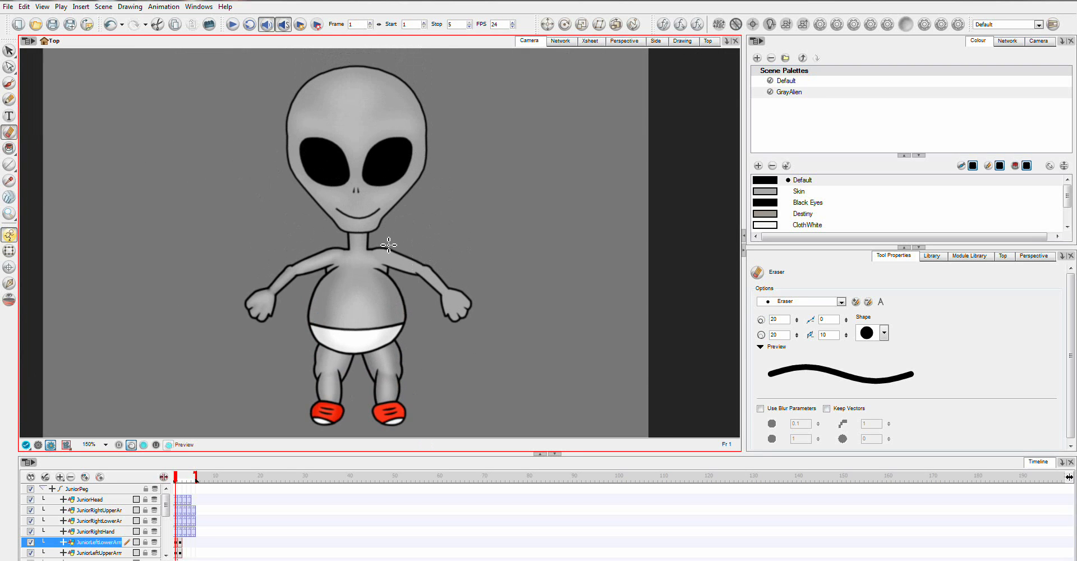